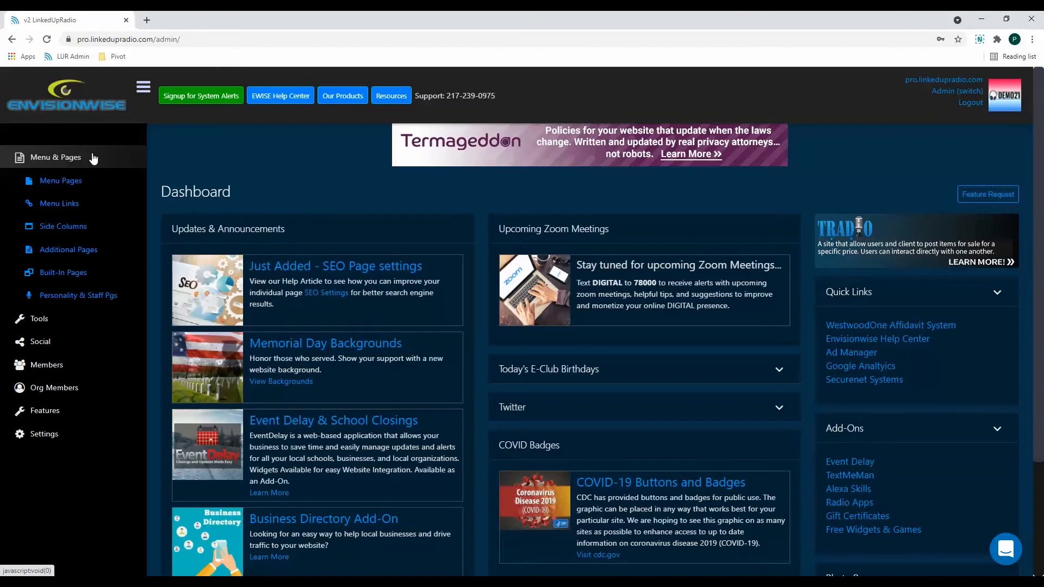
Open the Home menu page, choose the Homepage Middle area, and look over its current items
click(95, 182)
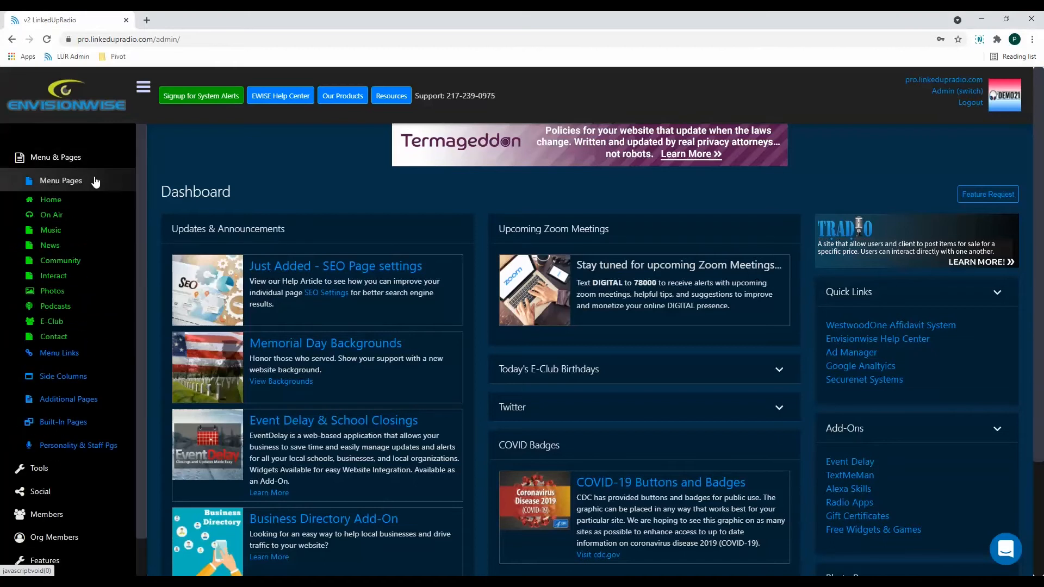
click(88, 202)
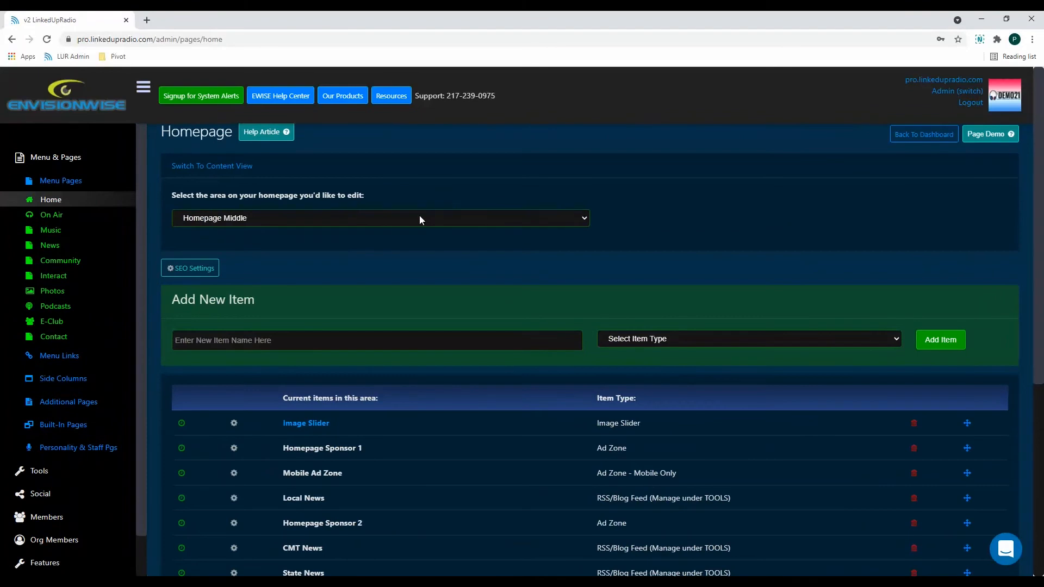
click(419, 218)
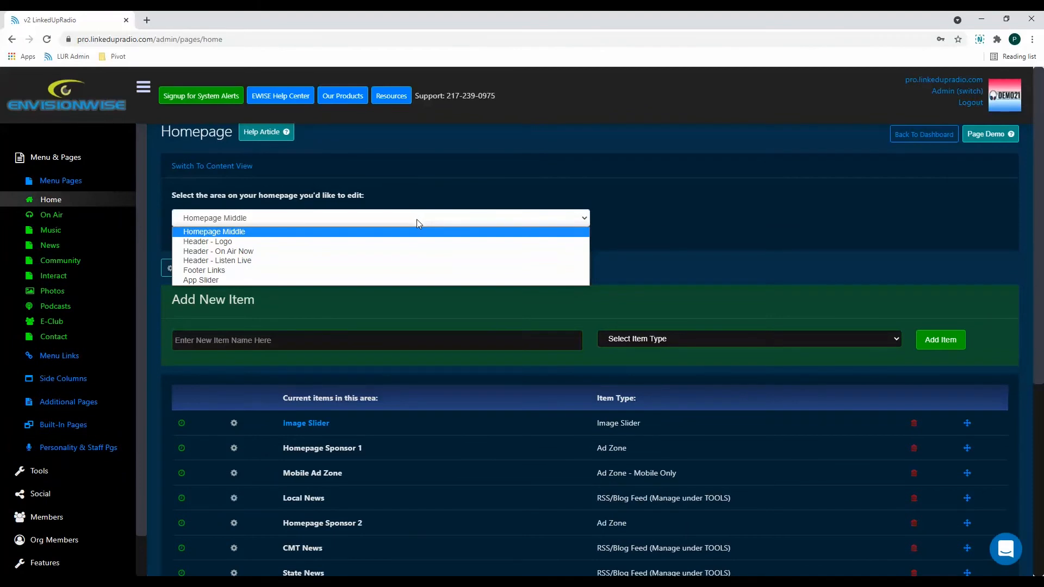
click(413, 235)
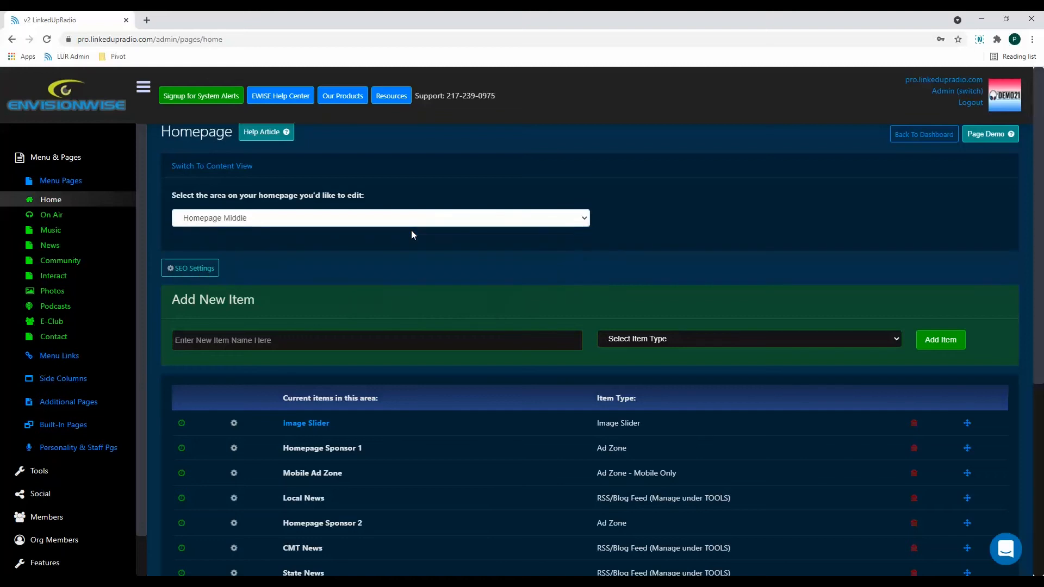
scroll(431, 340, down, 4)
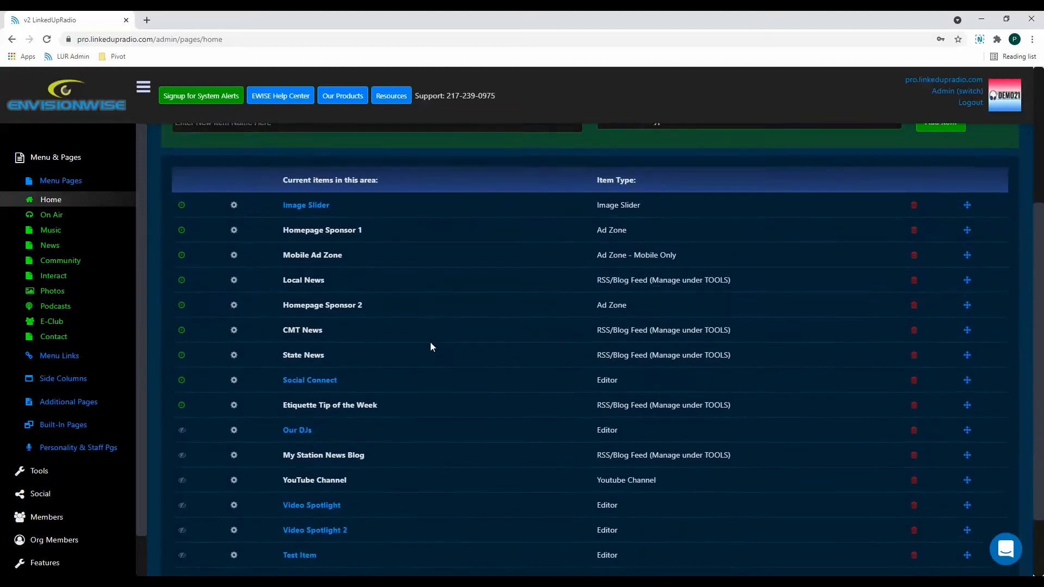
scroll(430, 341, up, 4)
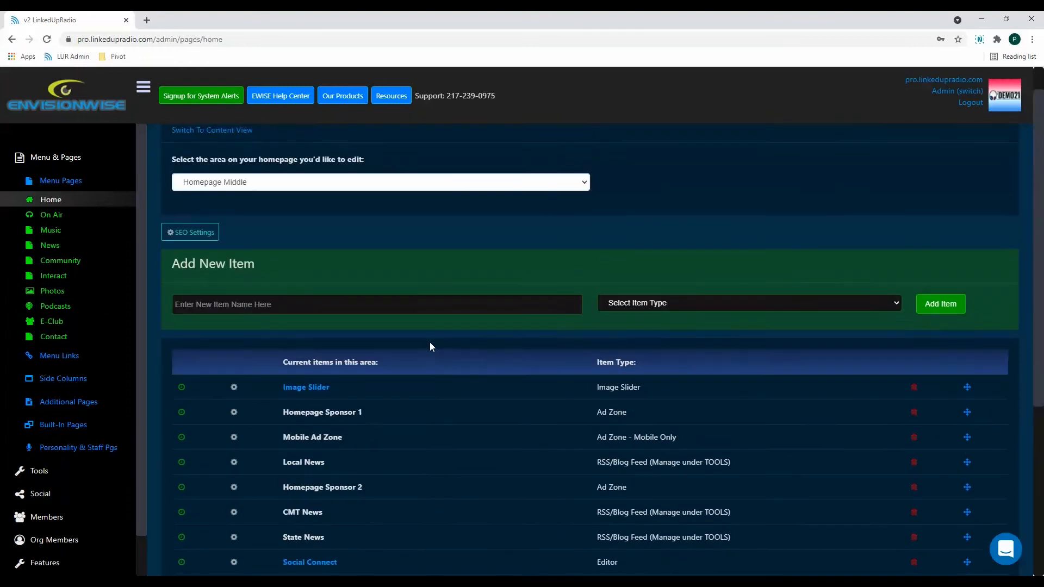
scroll(430, 346, up, 1)
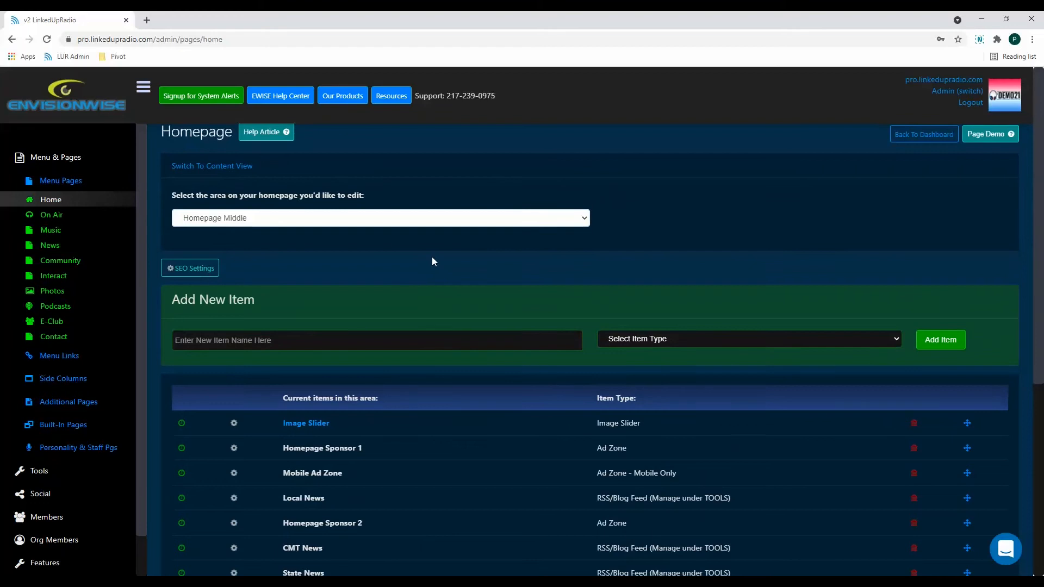
Add a new item named "Sample item" with the Content Editor item type to the Homepage Middle area
click(315, 339)
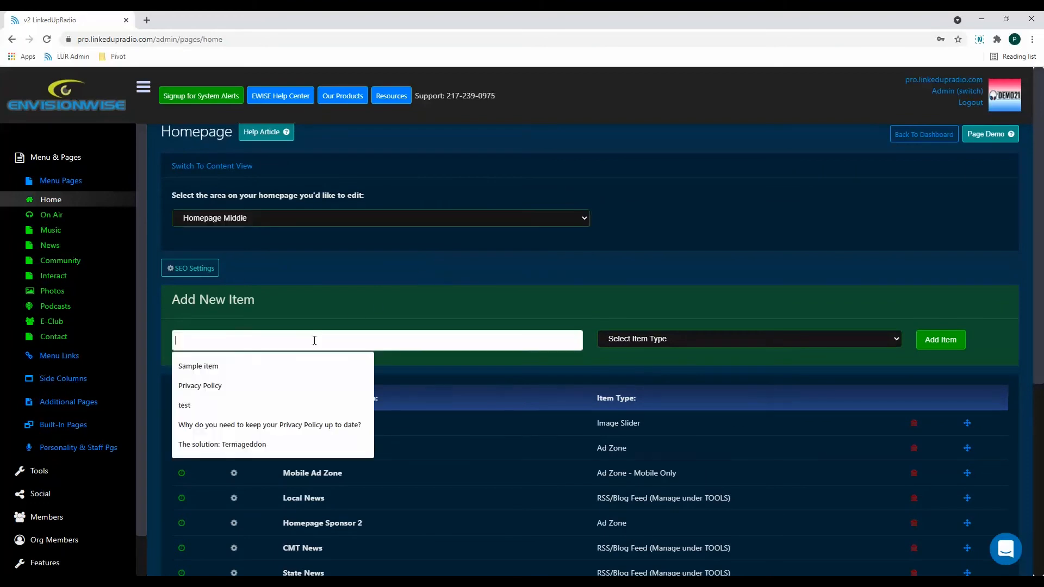
click(296, 365)
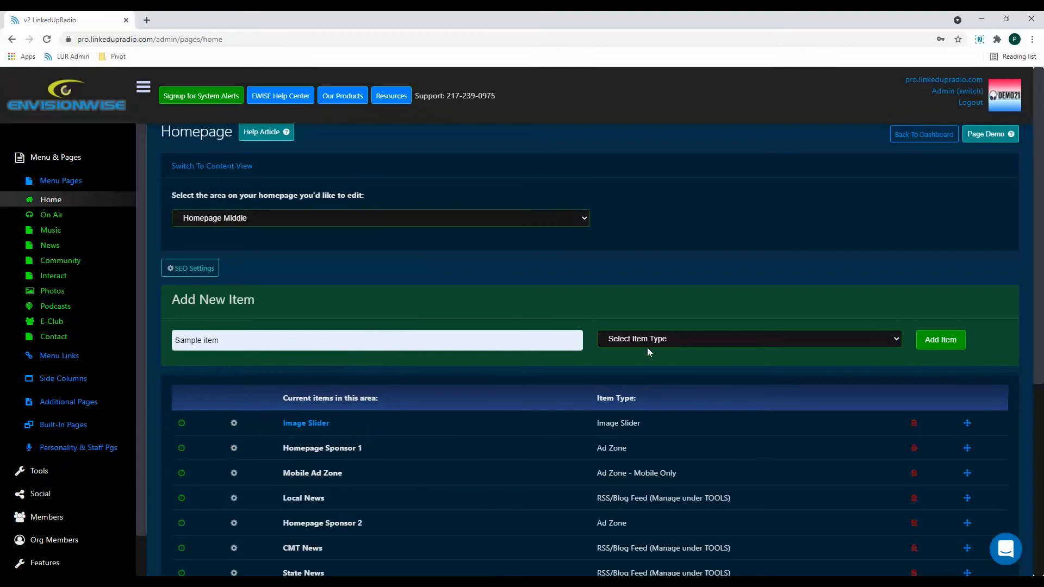
click(684, 338)
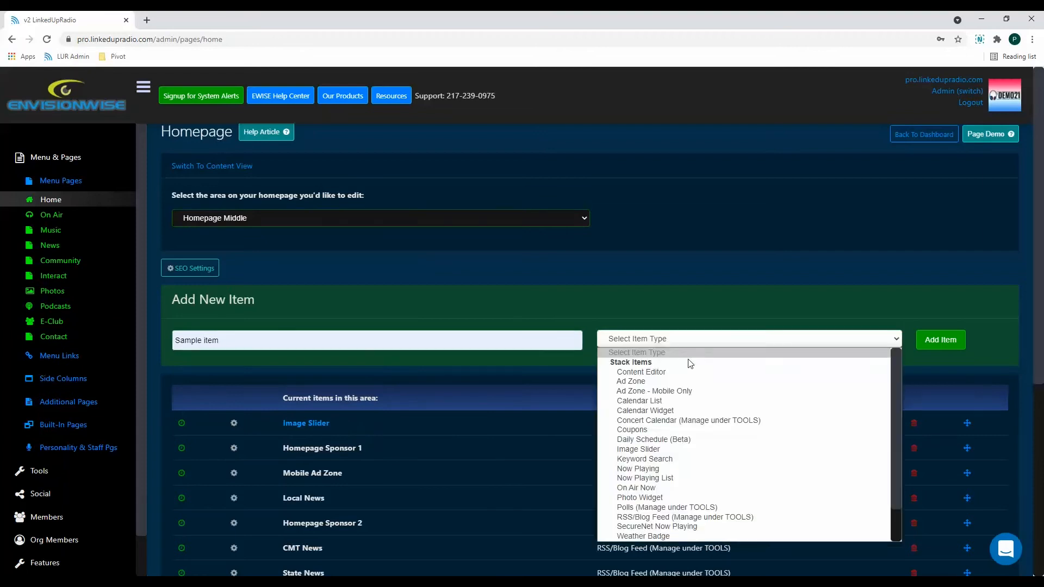
scroll(679, 371, down, 1)
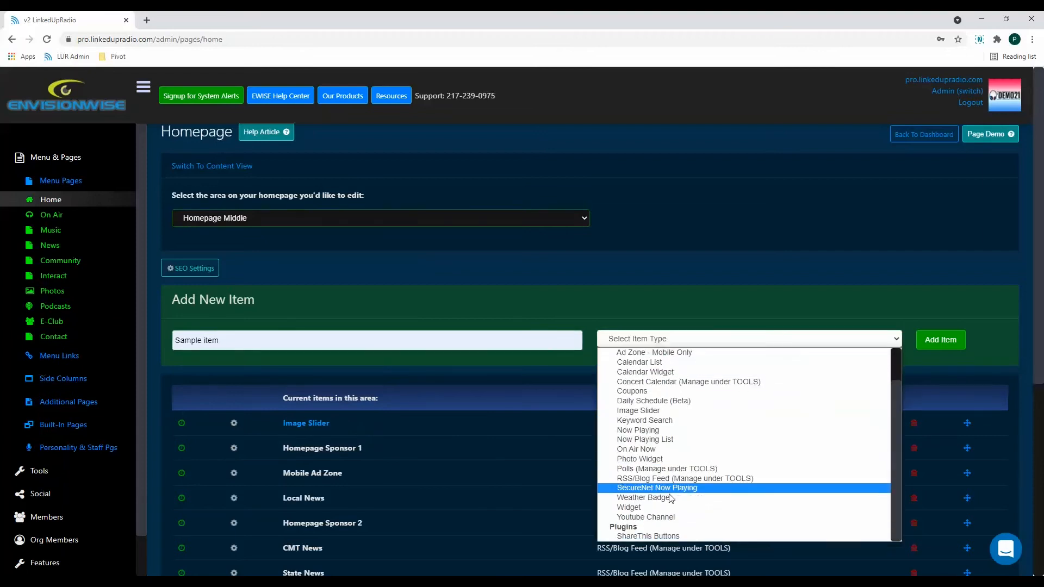
scroll(668, 471, up, 2)
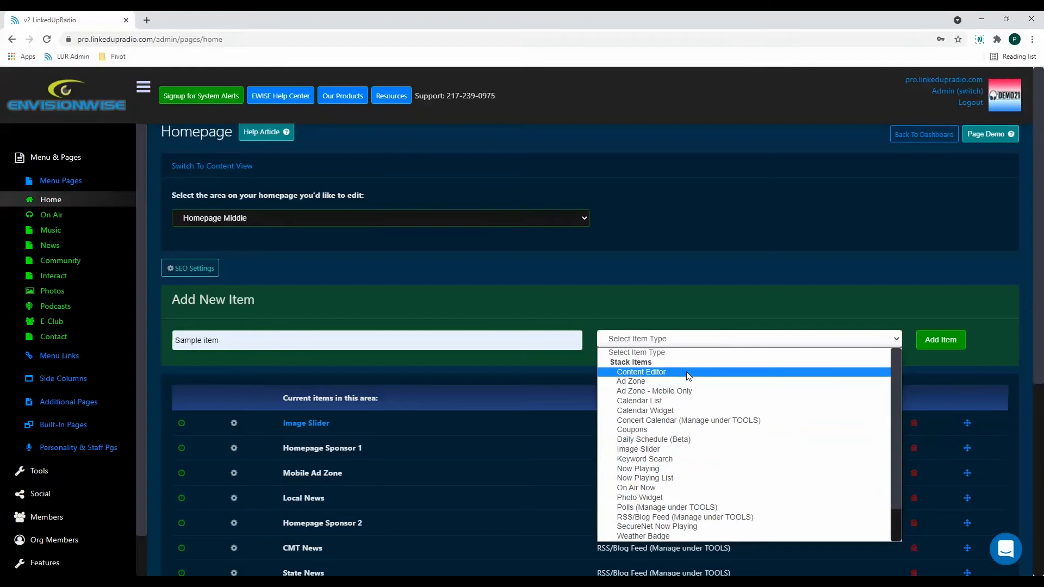
click(688, 374)
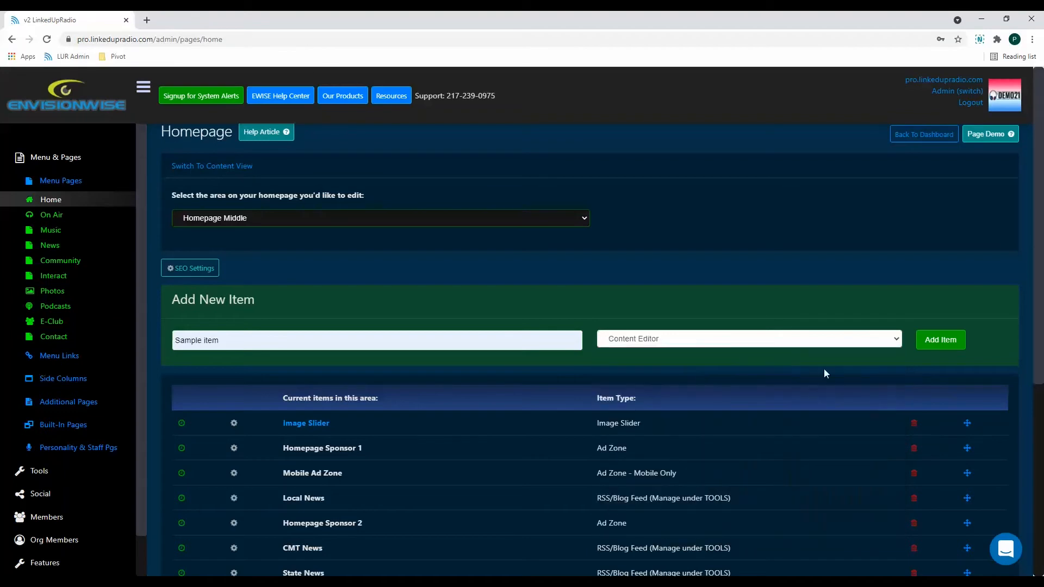
click(941, 340)
View the schedule options of Sample item and close them without setting any dates
scroll(406, 333, down, 1)
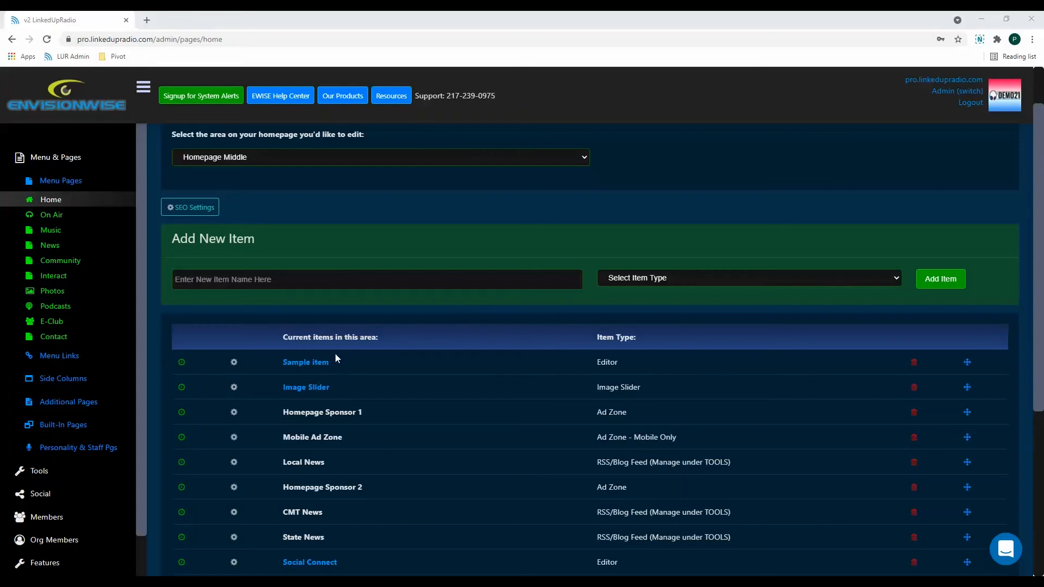
click(181, 363)
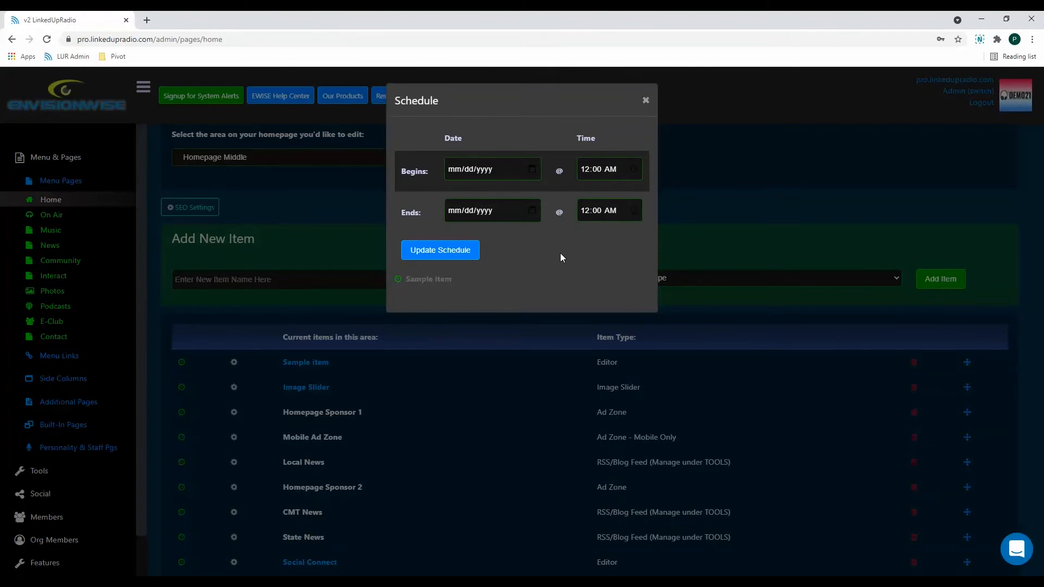
click(646, 102)
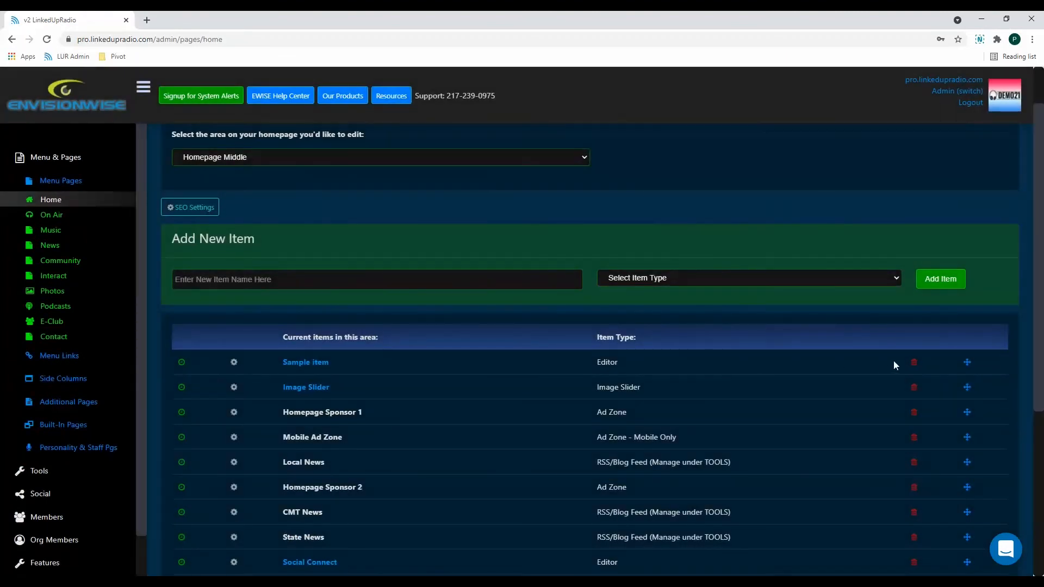
View the delete confirmation for Sample item, dismiss it without deleting, and try out the item's reorder handle
click(914, 363)
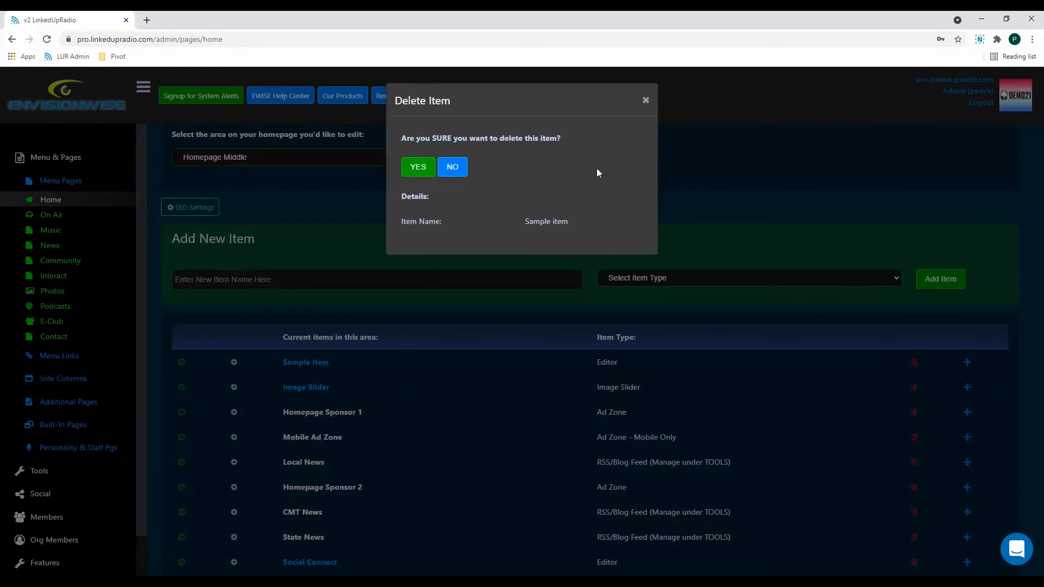
click(646, 100)
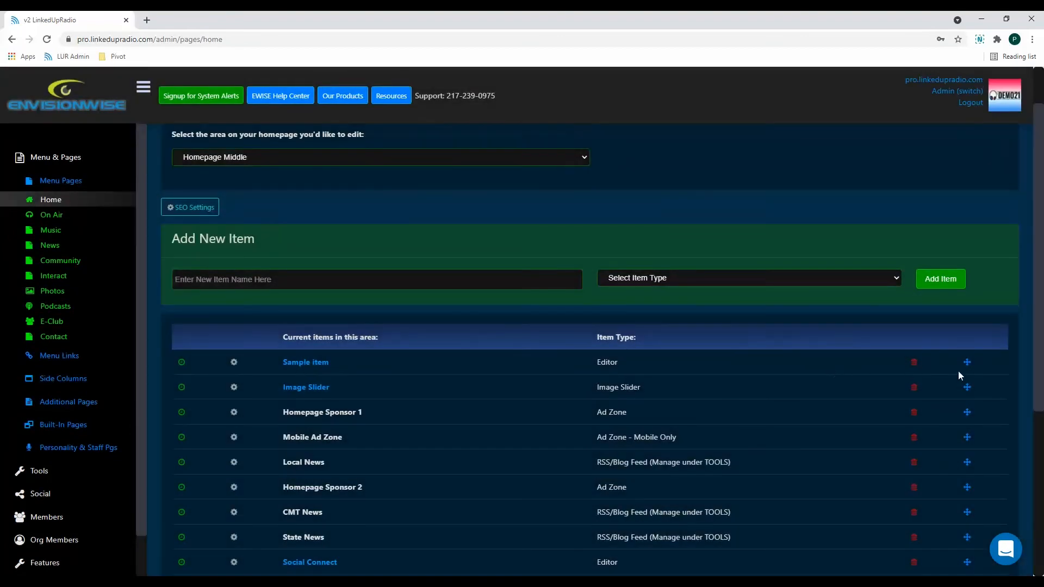
mouse_move(967, 364)
mouse_down()
mouse_move(955, 538)
mouse_move(957, 359)
mouse_move(960, 370)
mouse_up()
Review Sample item's display and headline settings, keeping visibility ON and the text headline "Sample item", and save the item settings
click(233, 362)
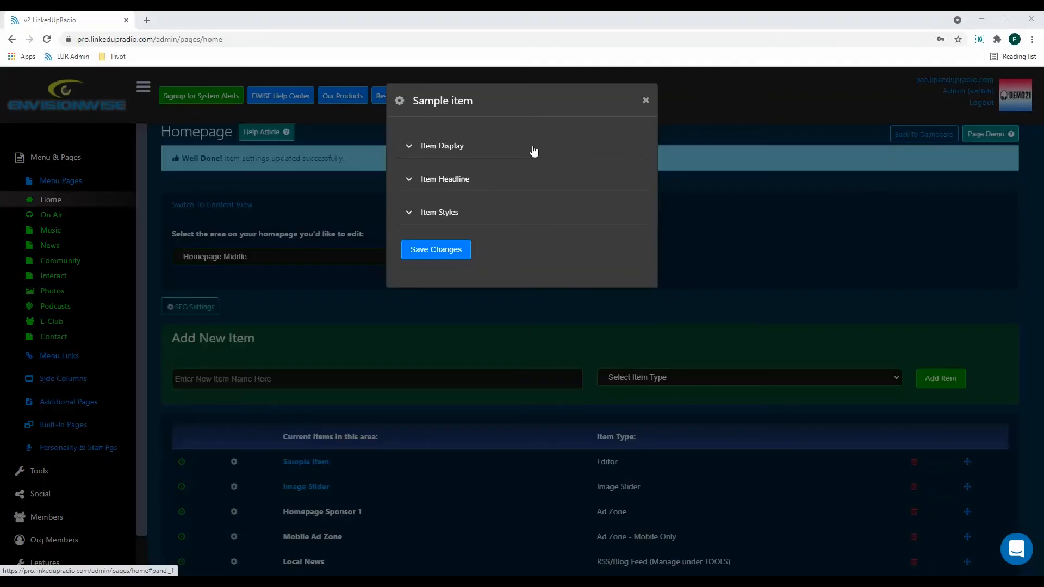
click(534, 150)
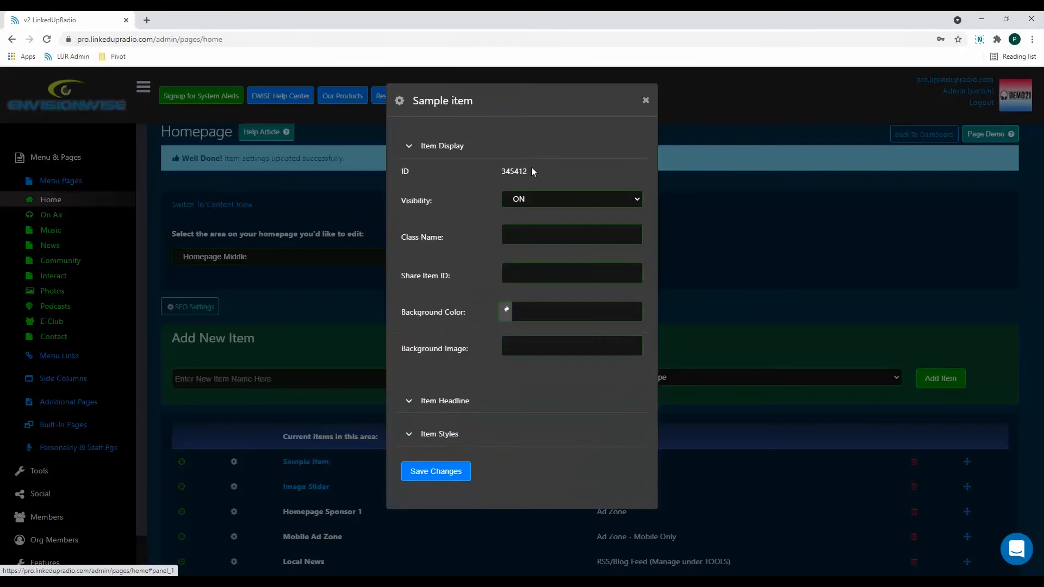
drag(532, 171, 496, 173)
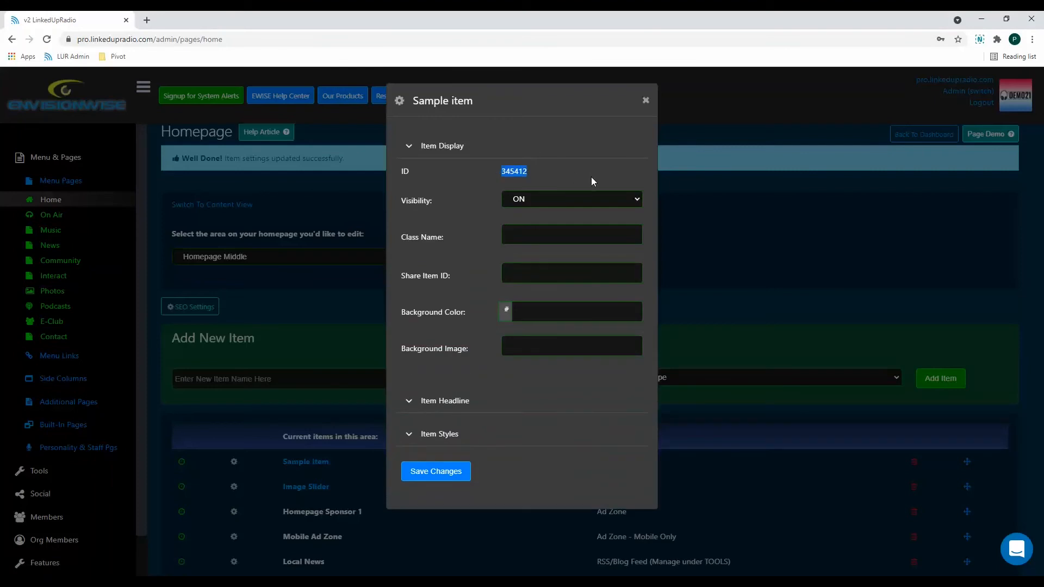
click(608, 171)
click(576, 199)
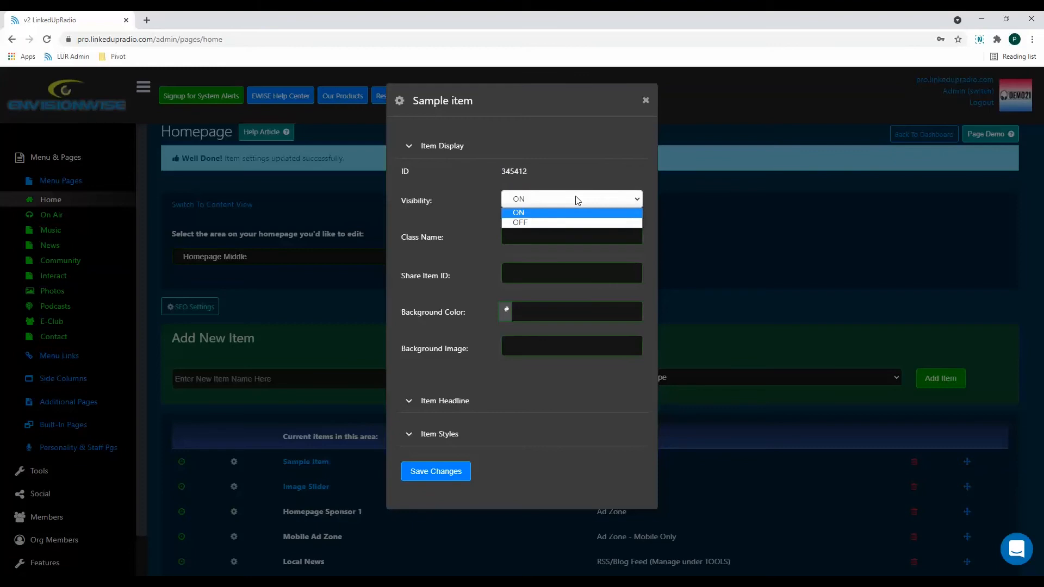
click(578, 201)
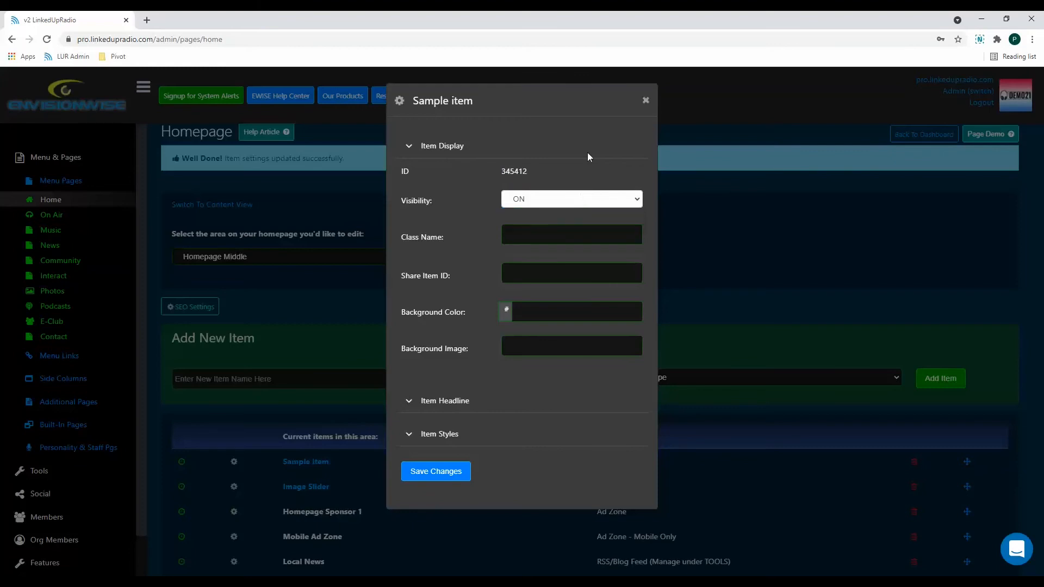
click(491, 402)
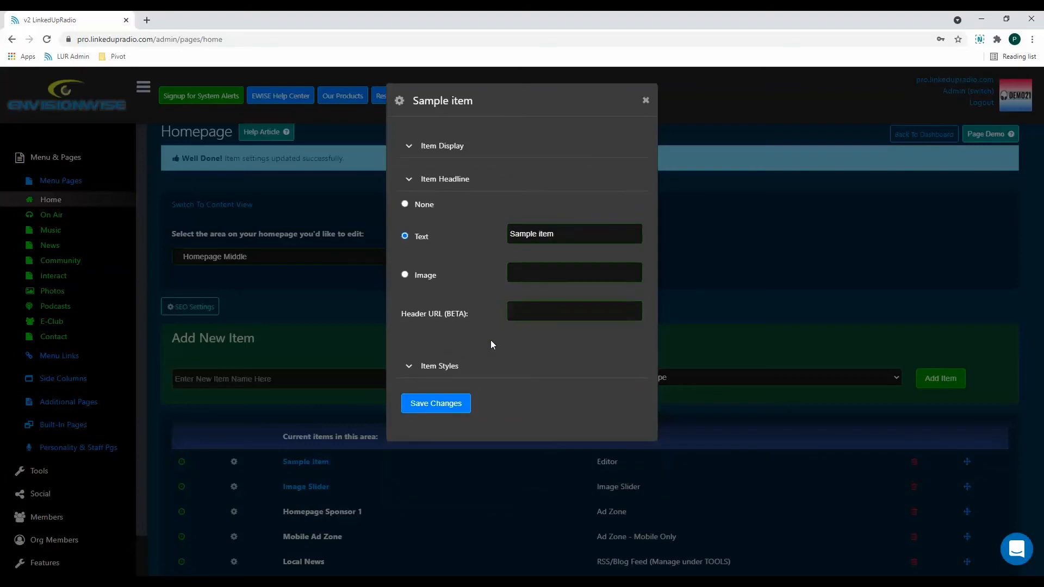
click(461, 406)
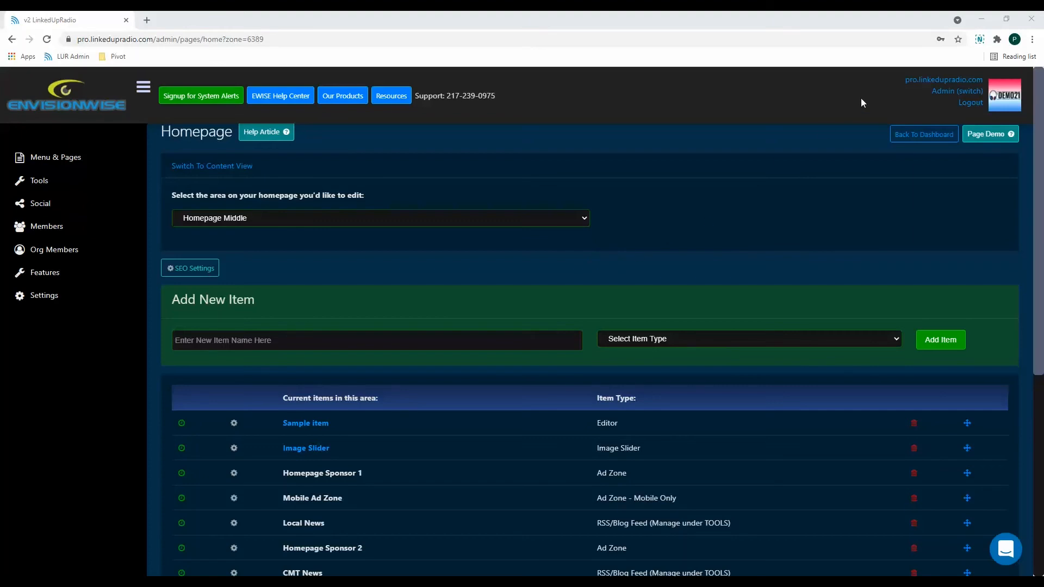
View the public station website to check Sample item on the homepage, and return to the admin page
click(915, 79)
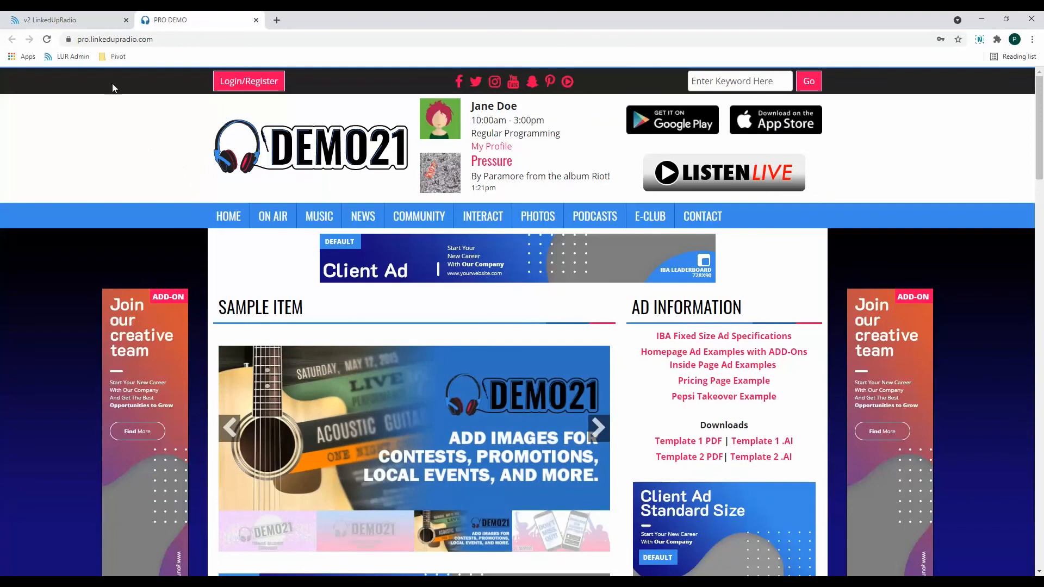
click(100, 26)
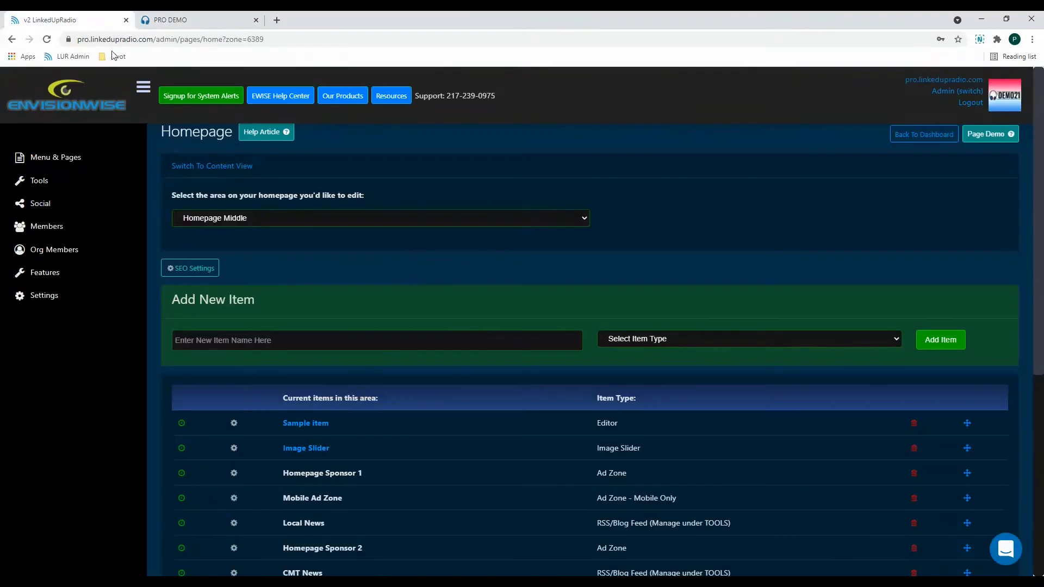
Open the content of Sample item for editing and enter the text "Hello!"
click(316, 426)
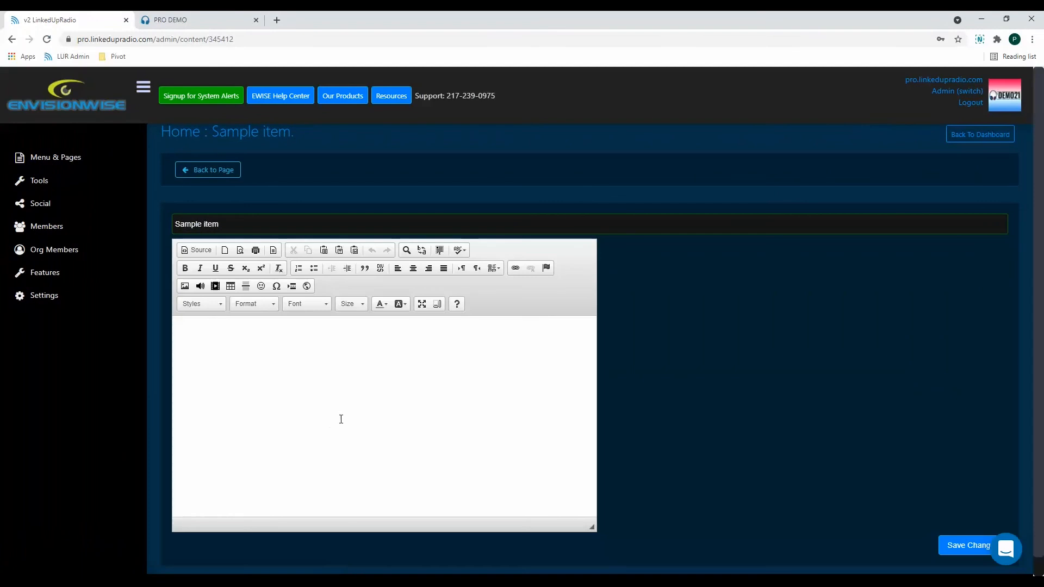
click(362, 387)
text(Hello!)
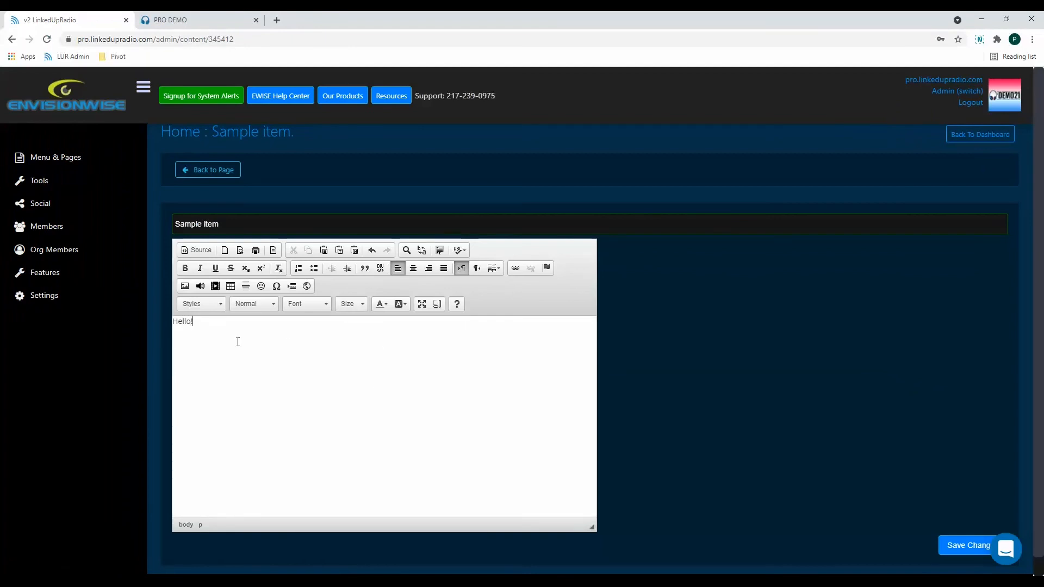
Apply the Italic Title style and the Heading 3 paragraph format to the "Hello!" text
key(ctrl+a)
click(200, 303)
click(231, 333)
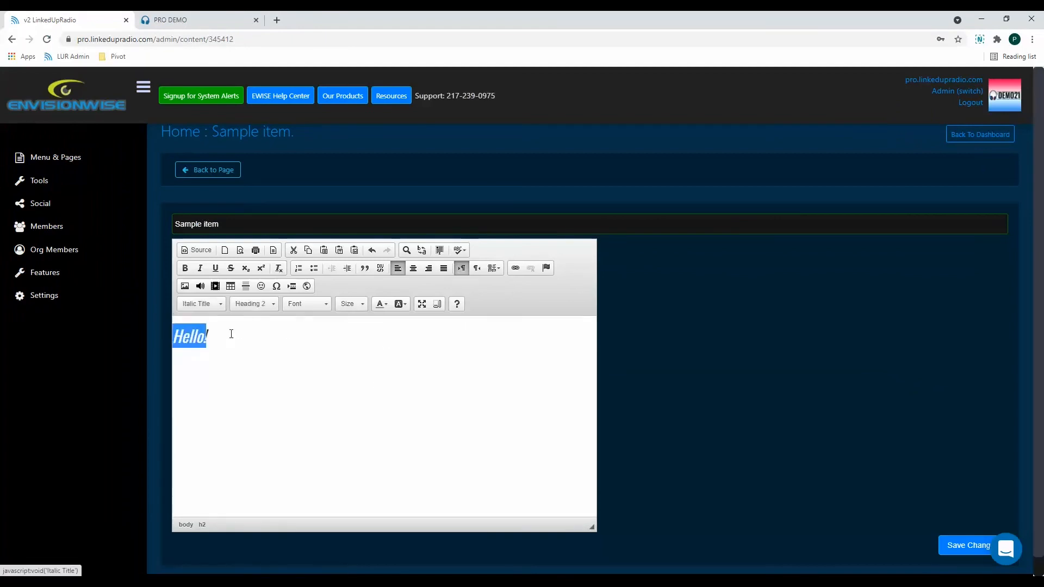
click(267, 304)
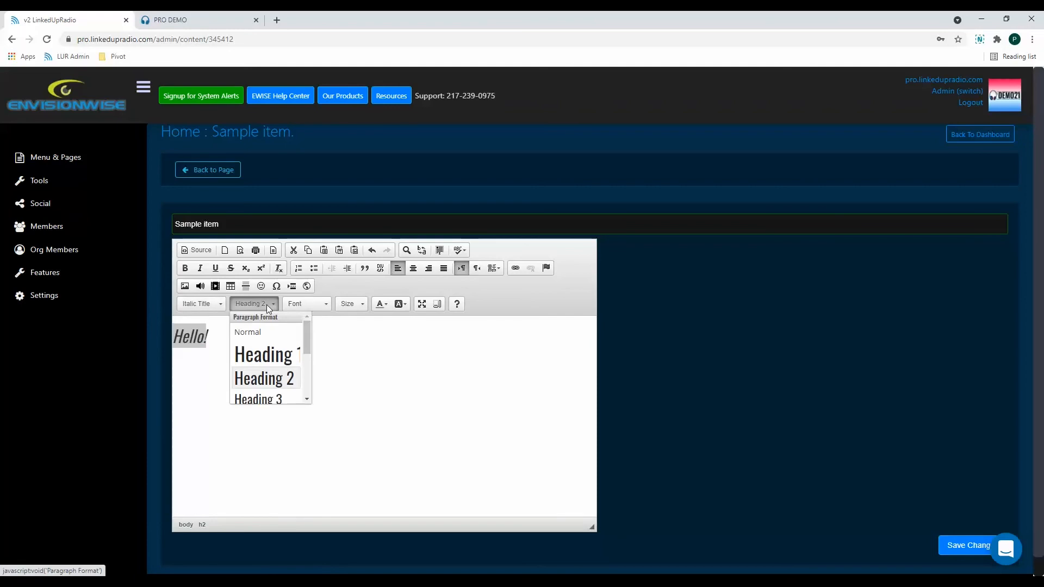
click(274, 397)
Set the "Hello!" text to the Lucida Sans Unicode font at size 72
click(318, 303)
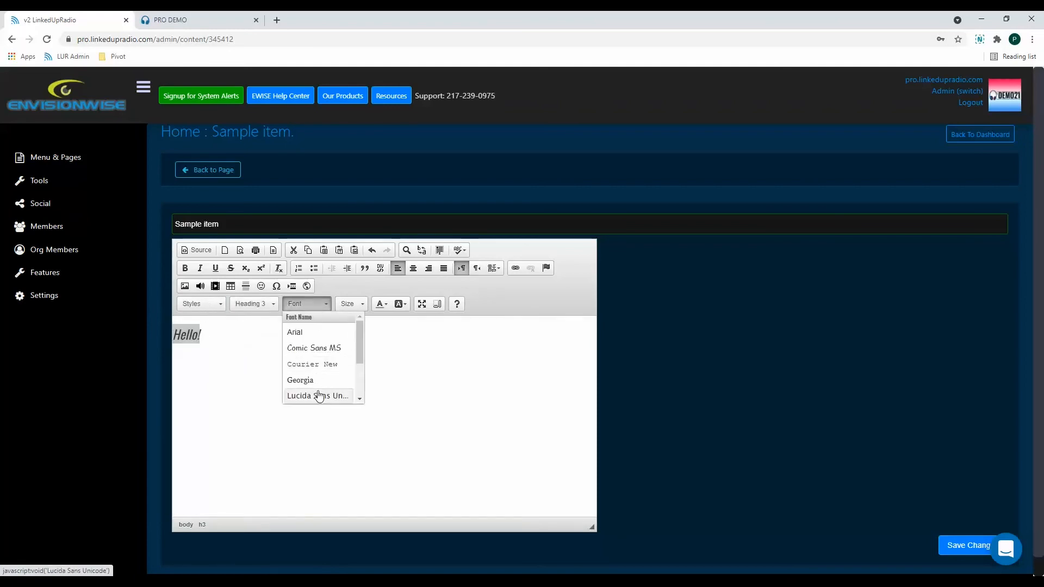
click(318, 395)
click(348, 305)
scroll(352, 386, down, 6)
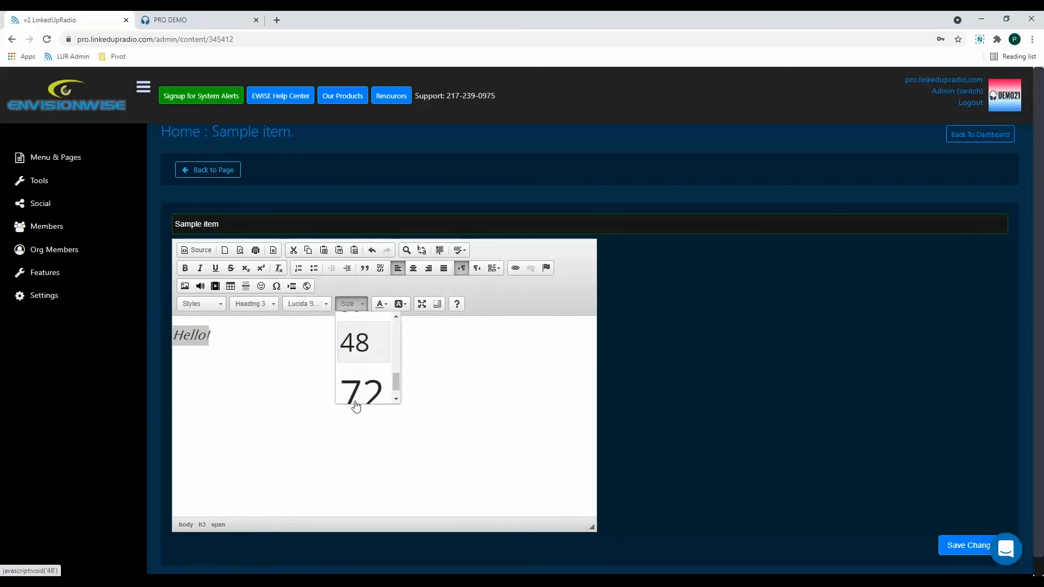
click(363, 373)
Change the text color of "Hello!" to light violet and deselect the text
click(380, 285)
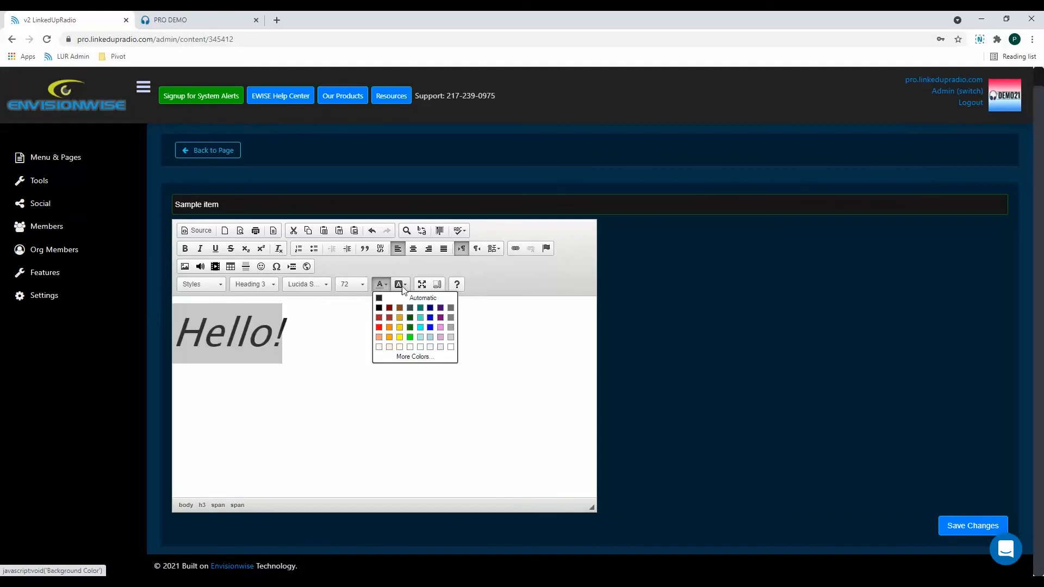
click(439, 329)
click(373, 348)
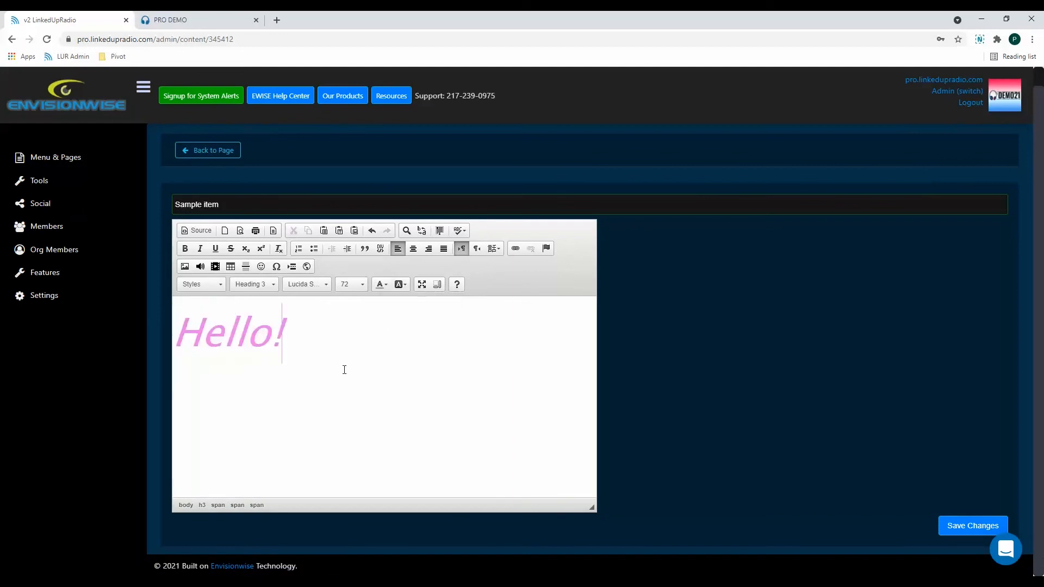
Add the line "Have questions? Contact us!" below "Hello!" in blue Comic Sans MS at size 26
key(Return)
key(Return)
key(Return)
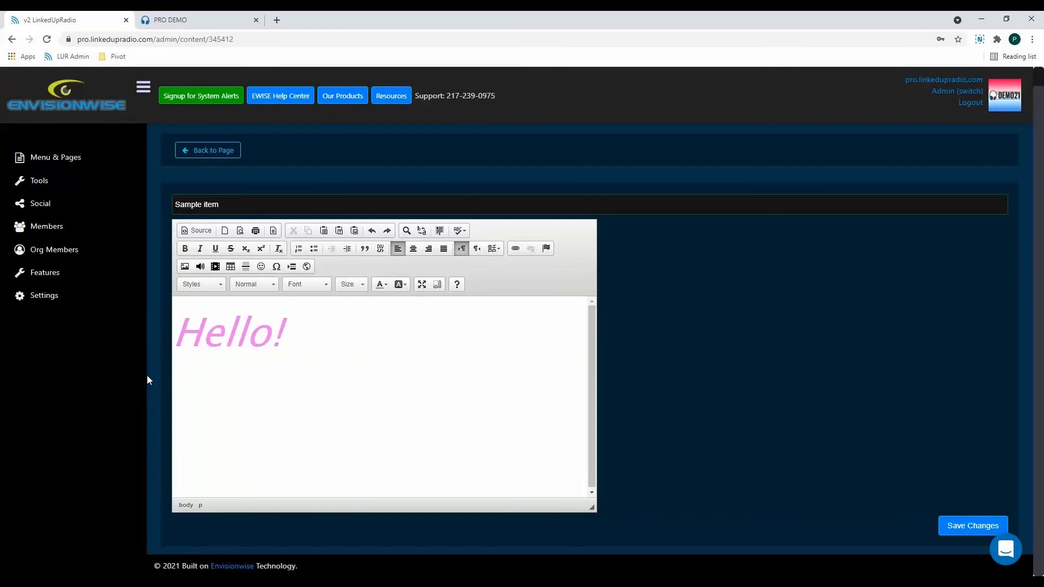
text(Have questions? Contact us!)
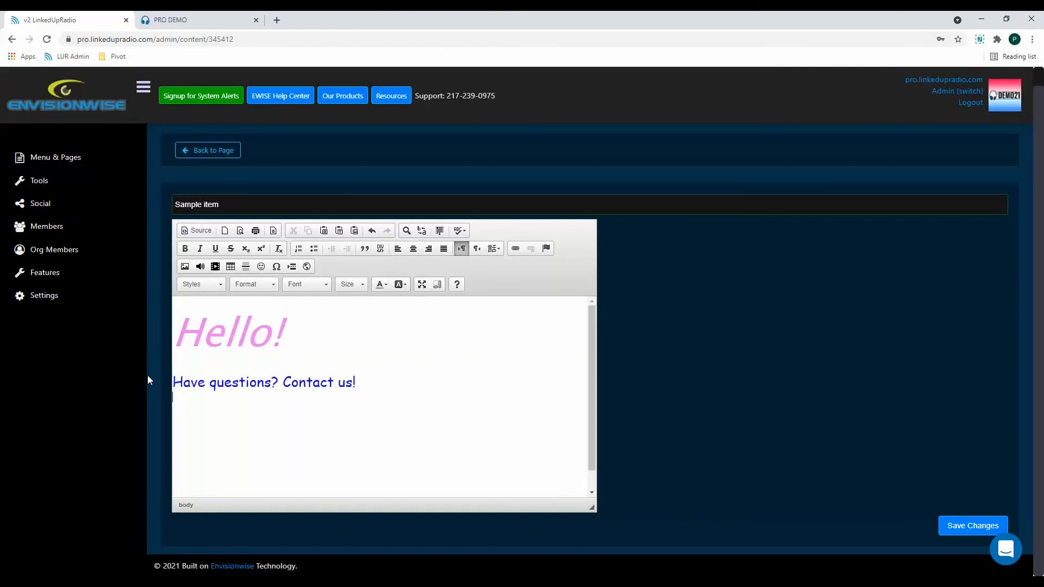
Link the words "Contact us!" to the internal Contact page
drag(378, 387, 286, 391)
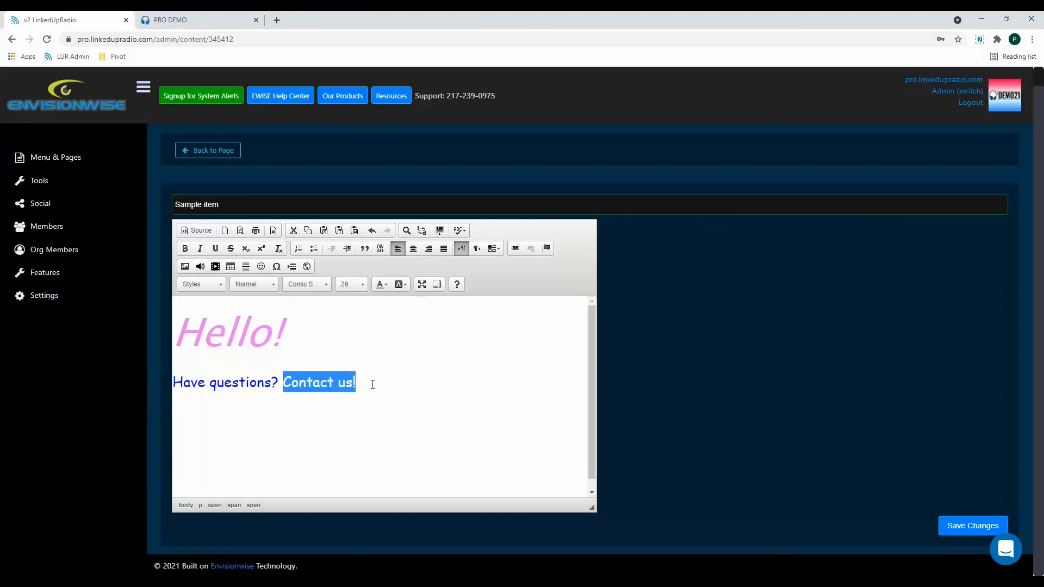
click(517, 248)
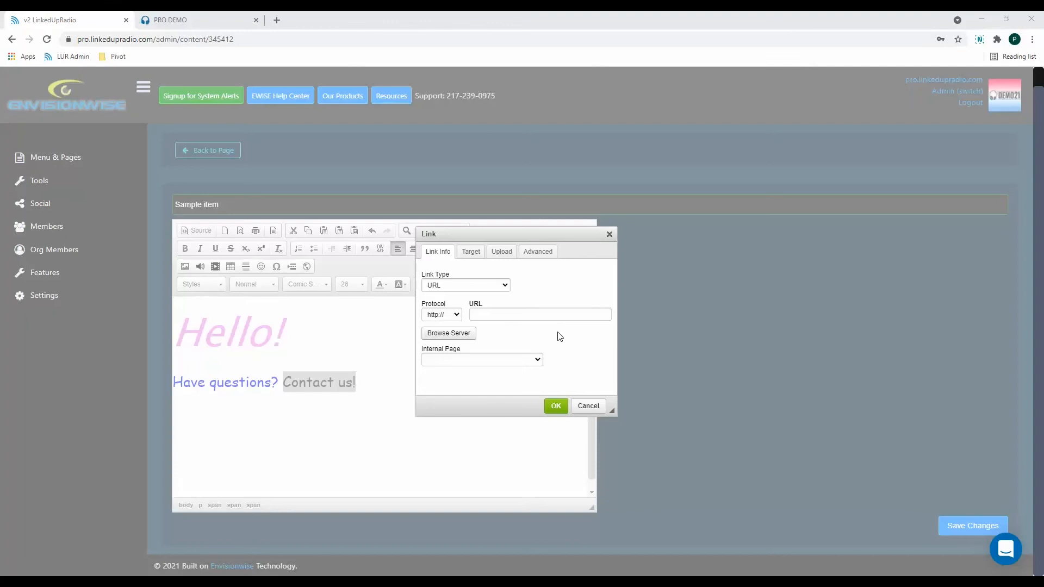
click(556, 316)
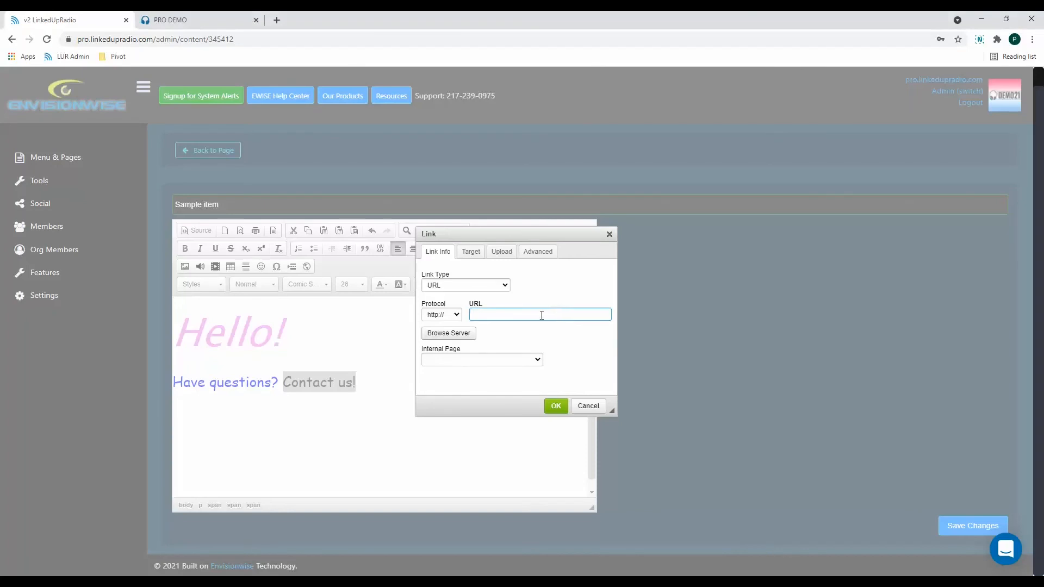
click(506, 359)
scroll(504, 389, down, 5)
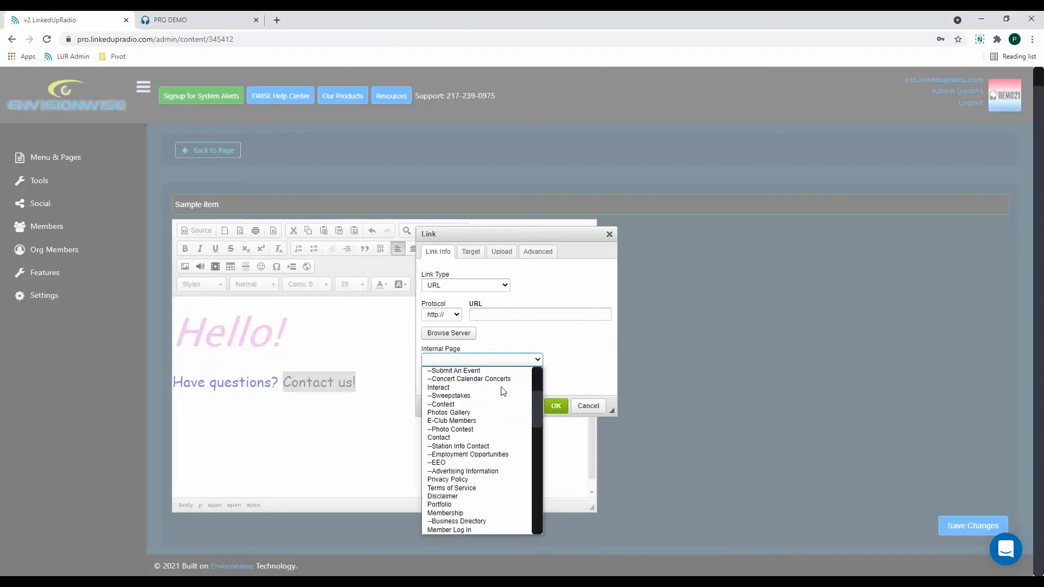
click(483, 437)
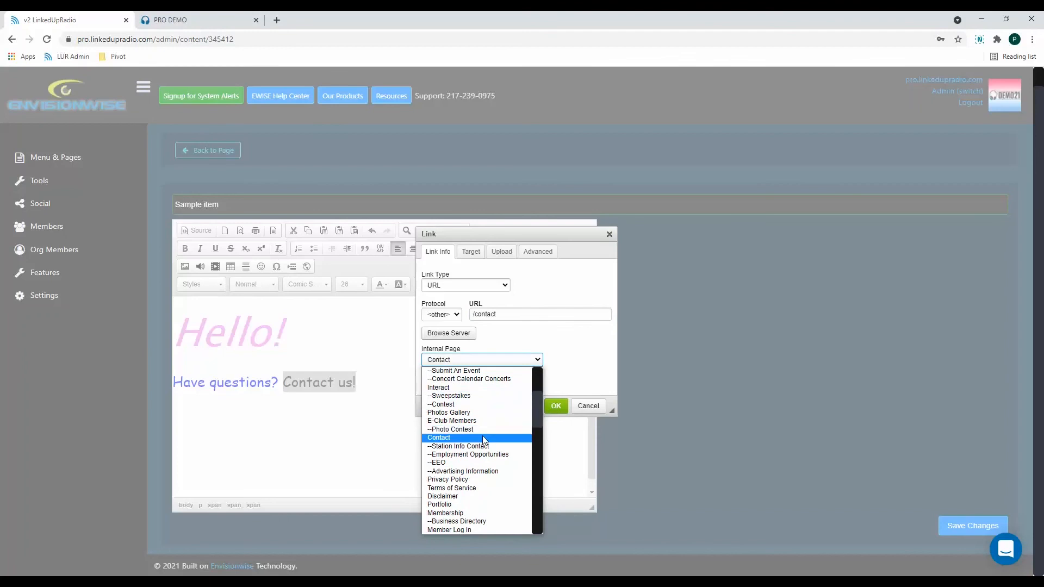
click(556, 405)
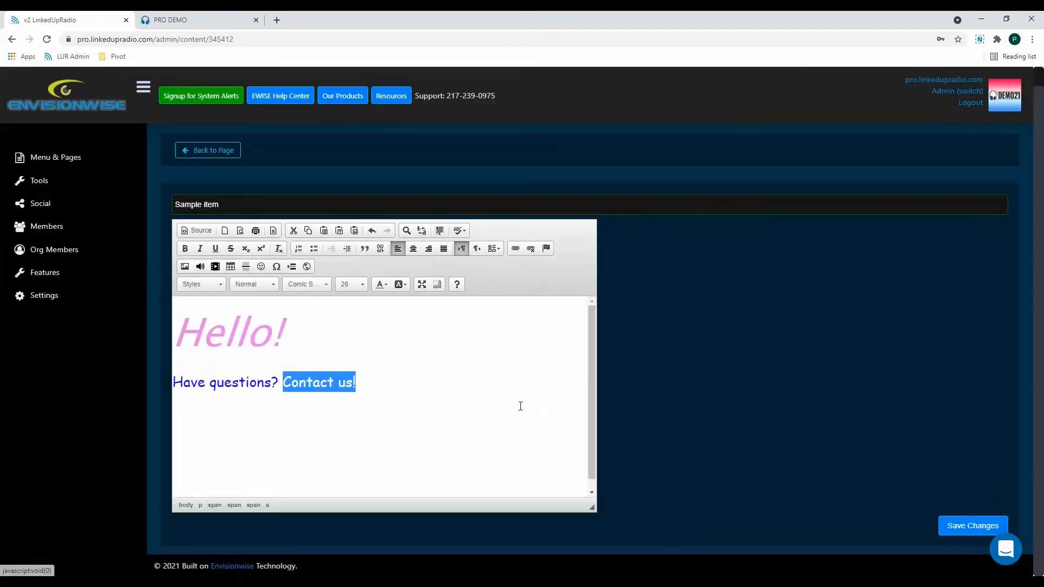
click(521, 402)
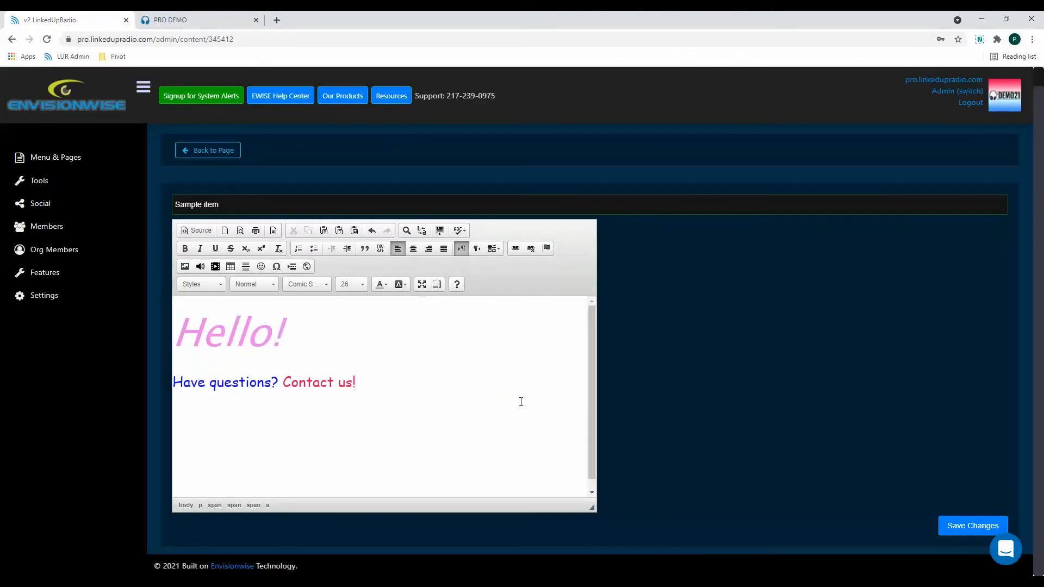
drag(356, 382, 283, 382)
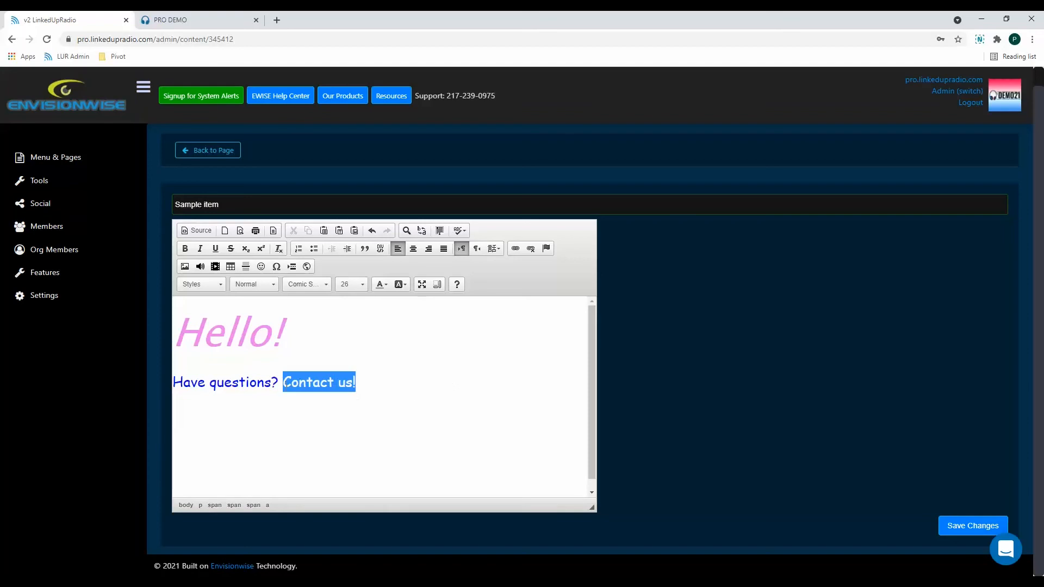
click(368, 386)
drag(356, 382, 283, 382)
click(383, 391)
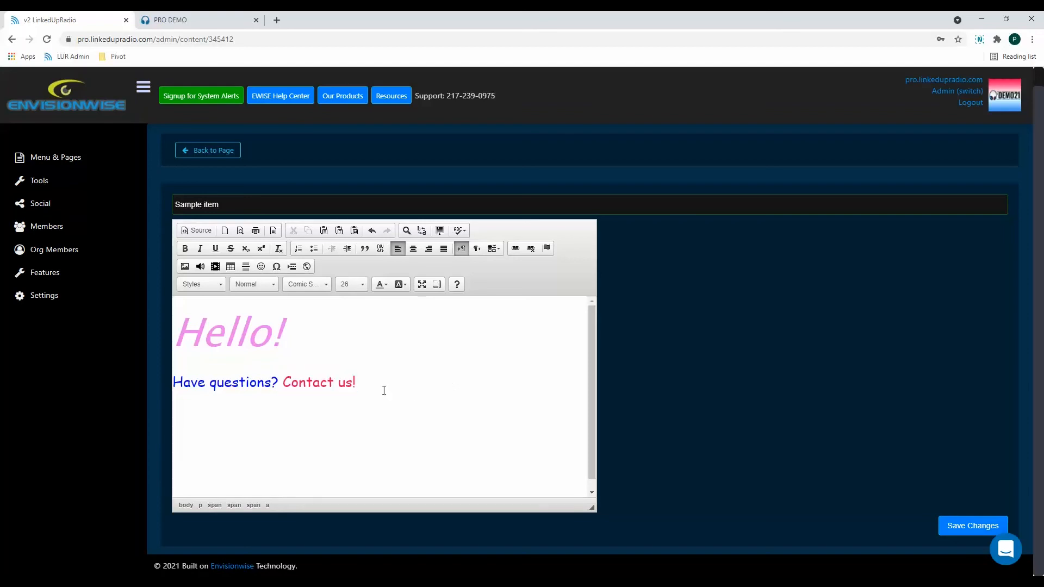
Insert the image 1.jpg from the server's Images folder below the contact line and save the content
click(395, 386)
scroll(337, 423, up, 1)
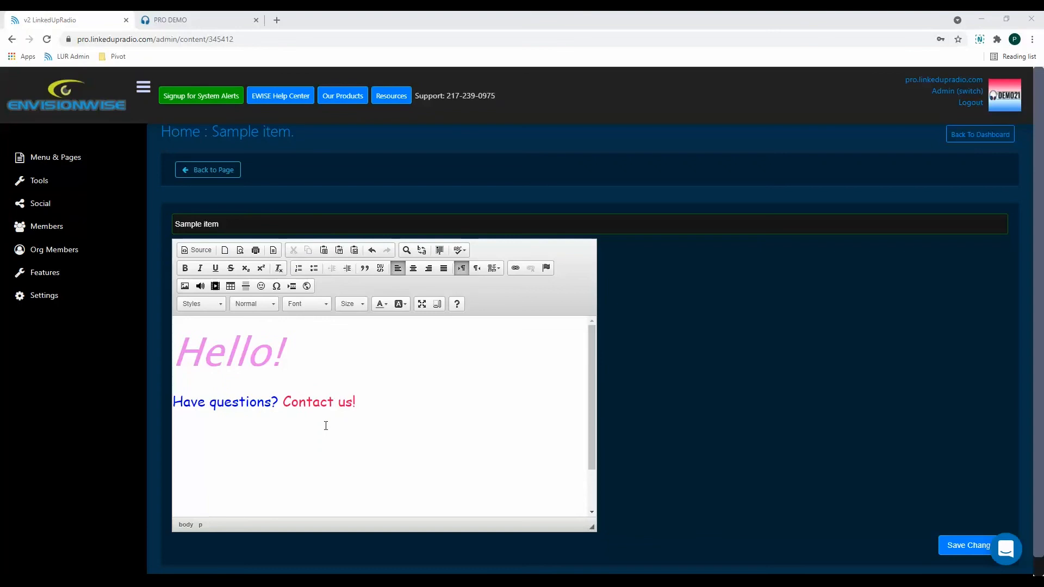
click(184, 286)
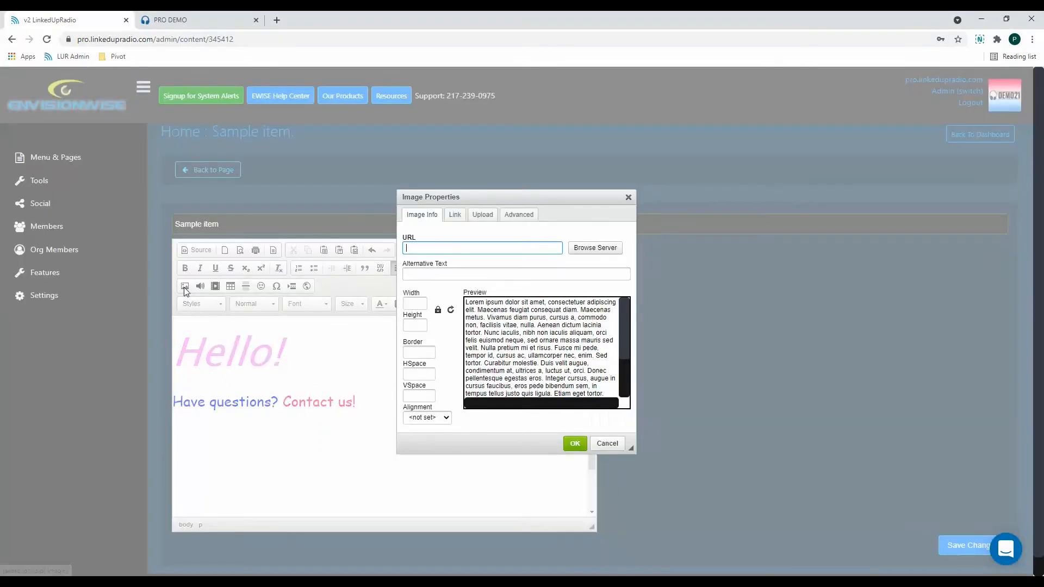
click(618, 250)
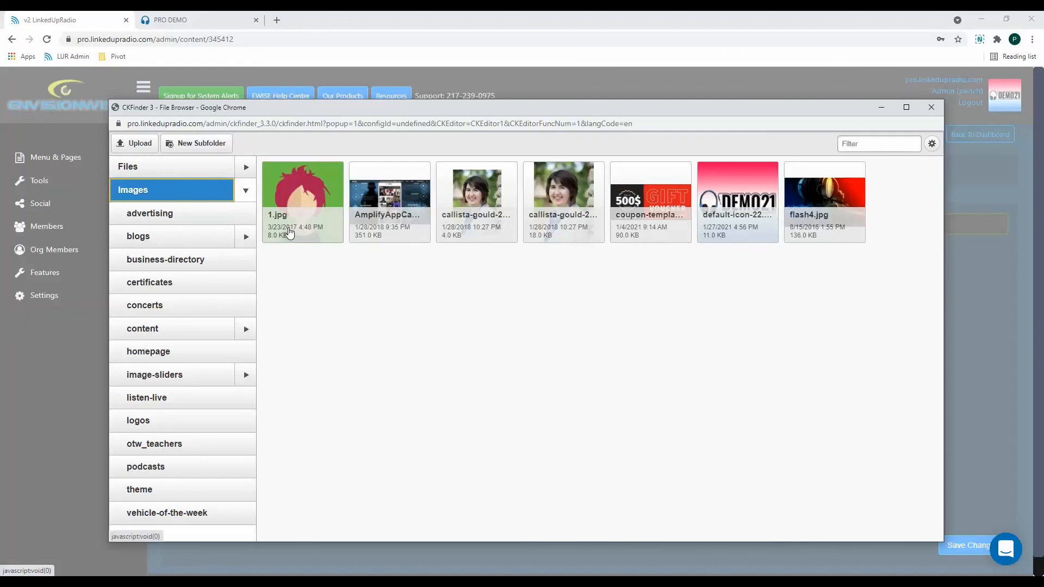
click(287, 234)
click(136, 143)
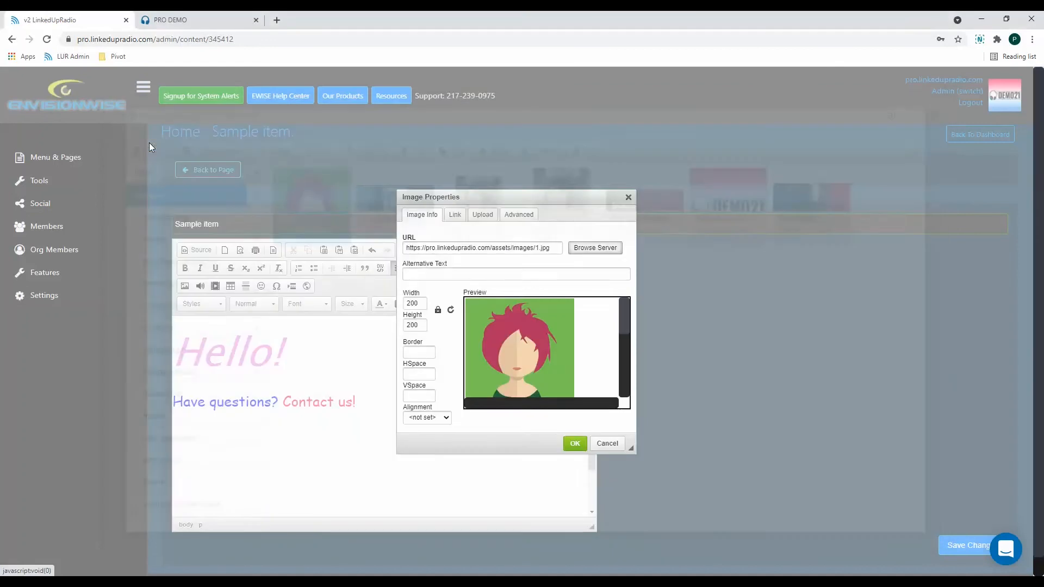
click(574, 445)
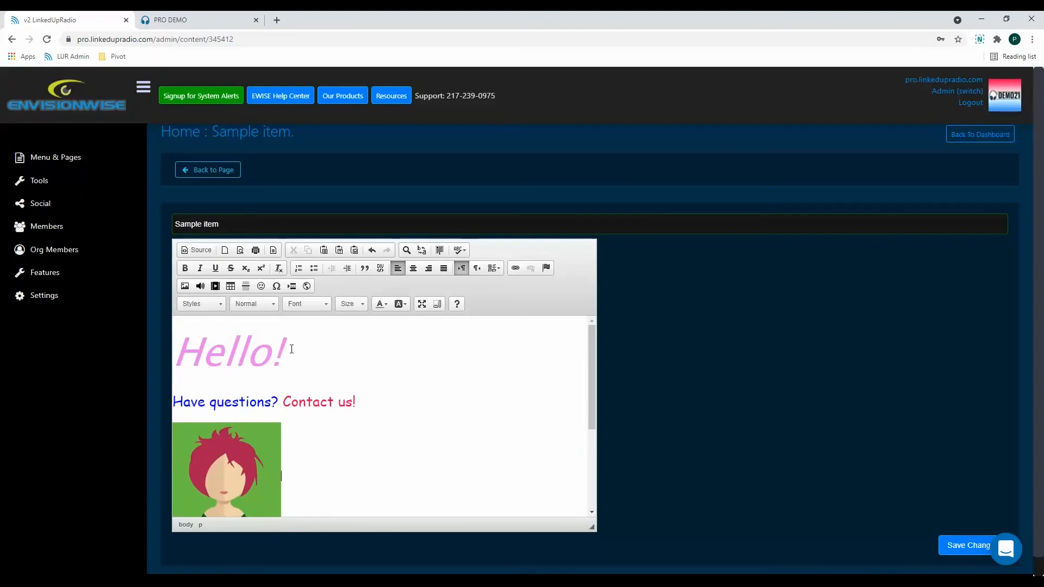
scroll(360, 431, down, 1)
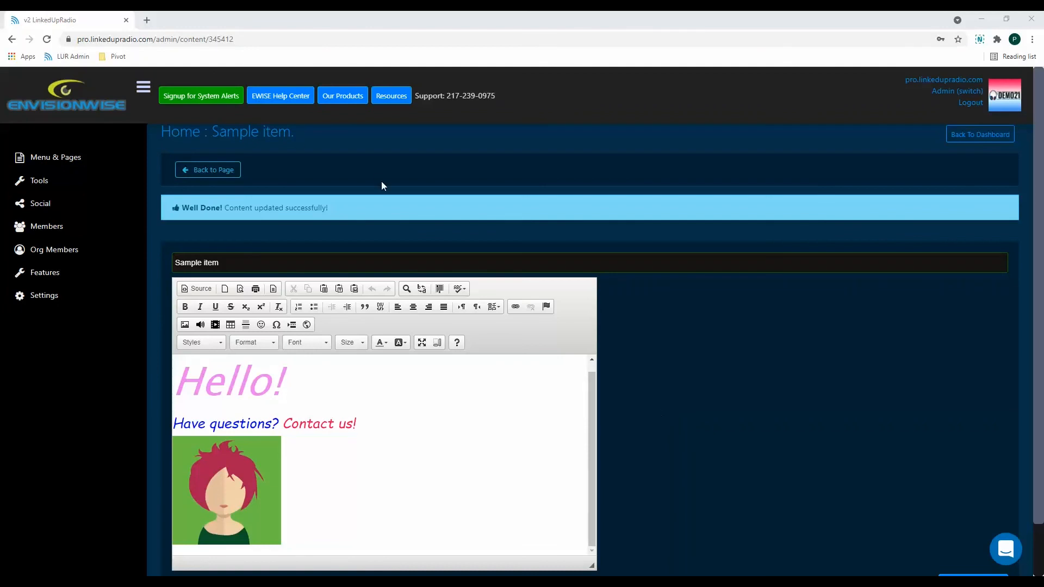
Open the YouTube video "5 Inspirational Website Designs for 2021" at youtube.com/watch?v=slDybGJI1Ao in a new browser tab and pause it
click(147, 20)
text(youtube.com/watch?v=sIDybGJI1Ao)
key(Return)
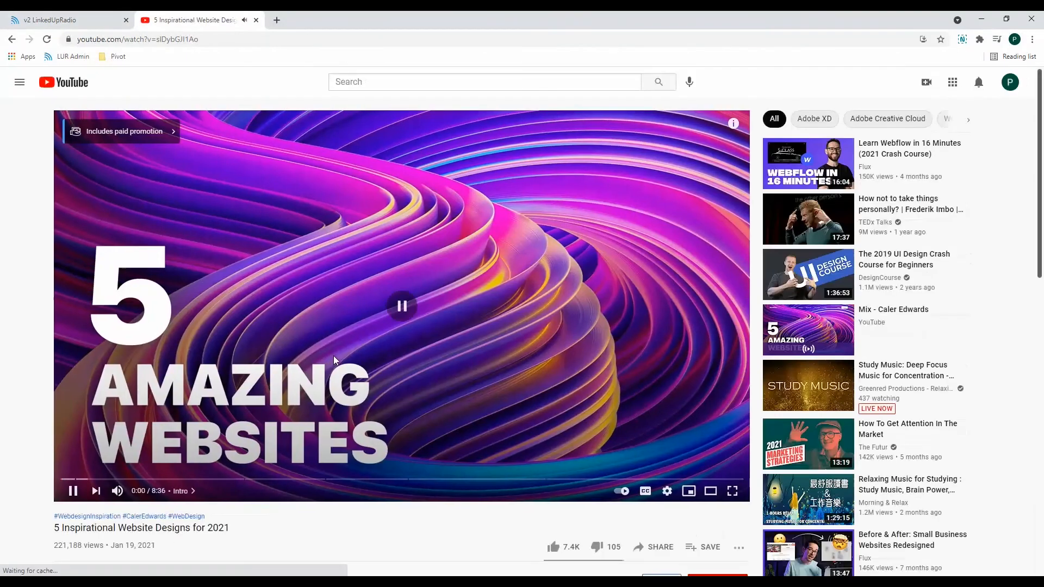
click(333, 356)
scroll(662, 497, down, 1)
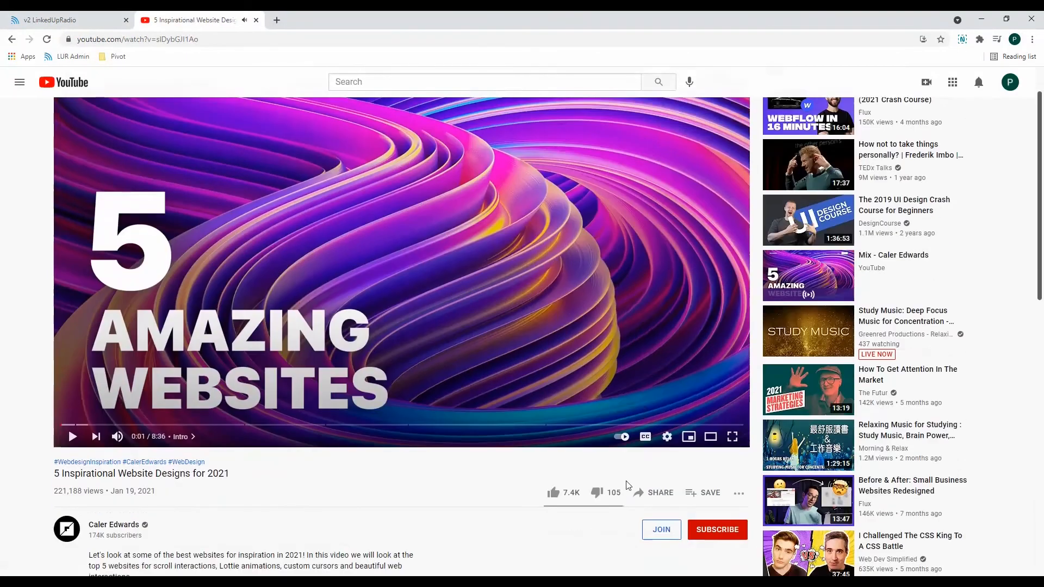
Copy the iframe embed code of the YouTube video from its share options
click(661, 497)
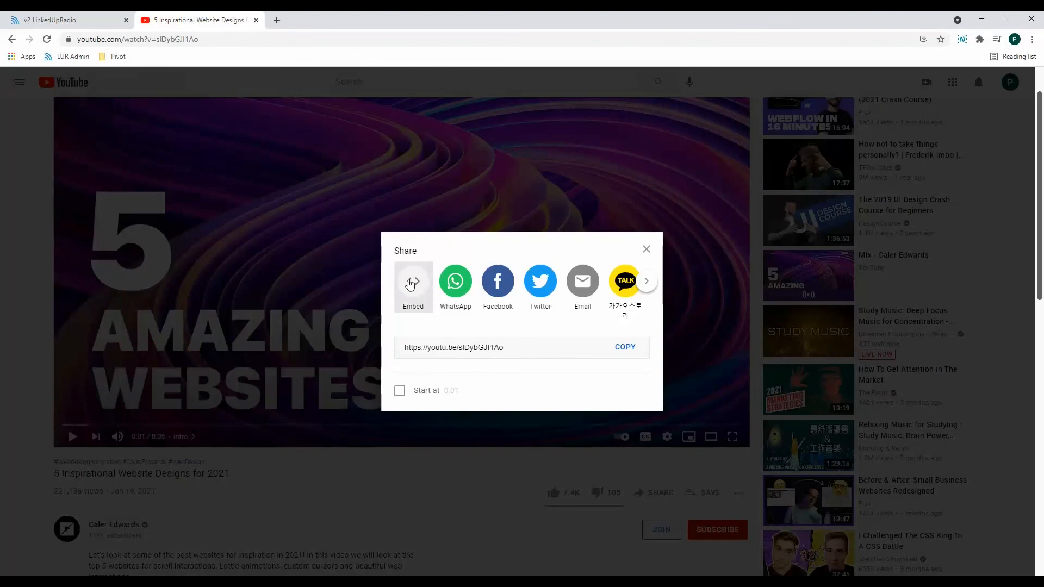
click(410, 284)
drag(762, 329, 633, 235)
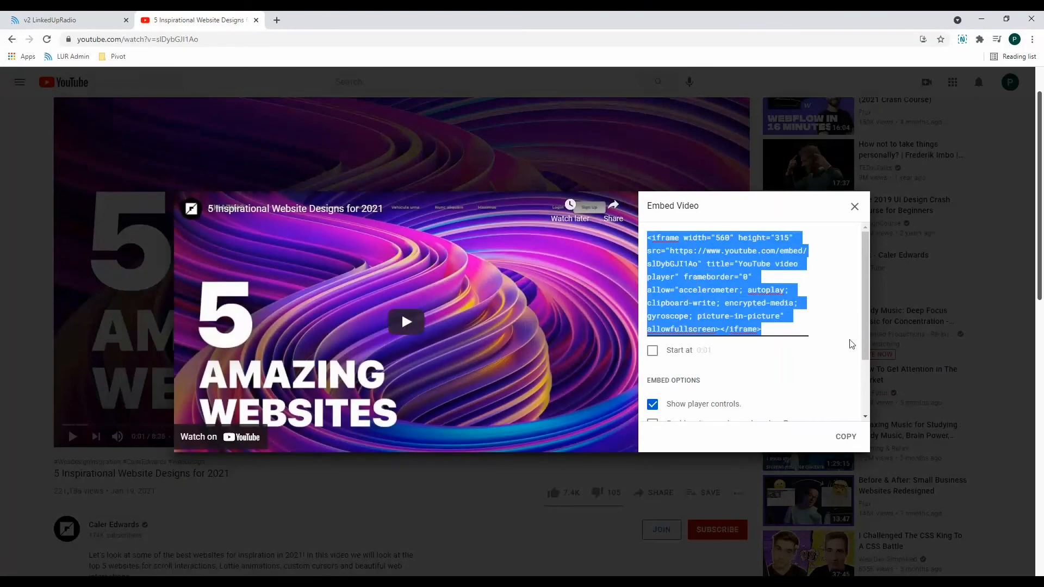
Return to the Sample item editor and paste the YouTube iframe code at the end of the content's HTML source
click(86, 22)
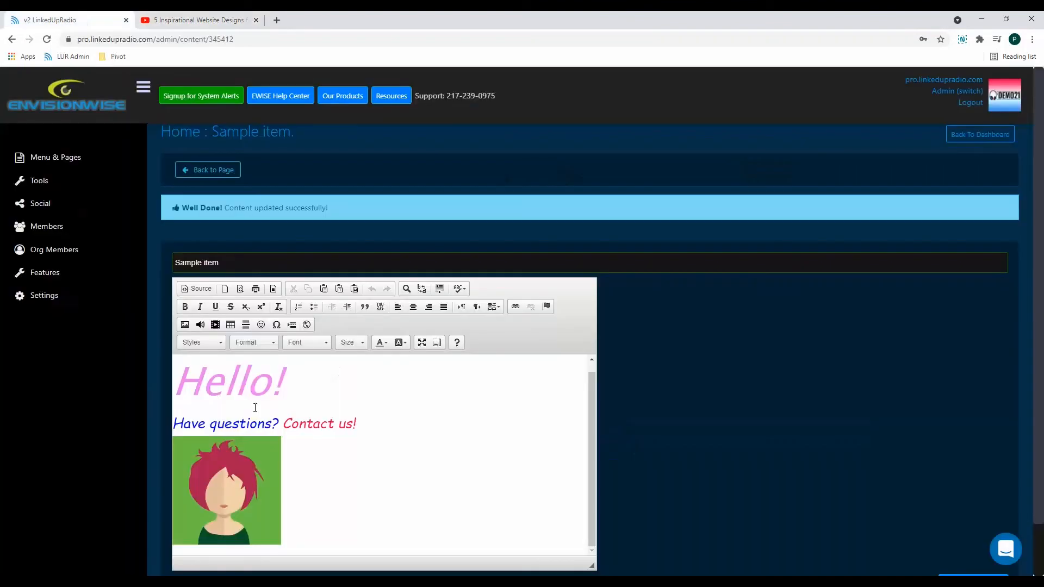
click(205, 294)
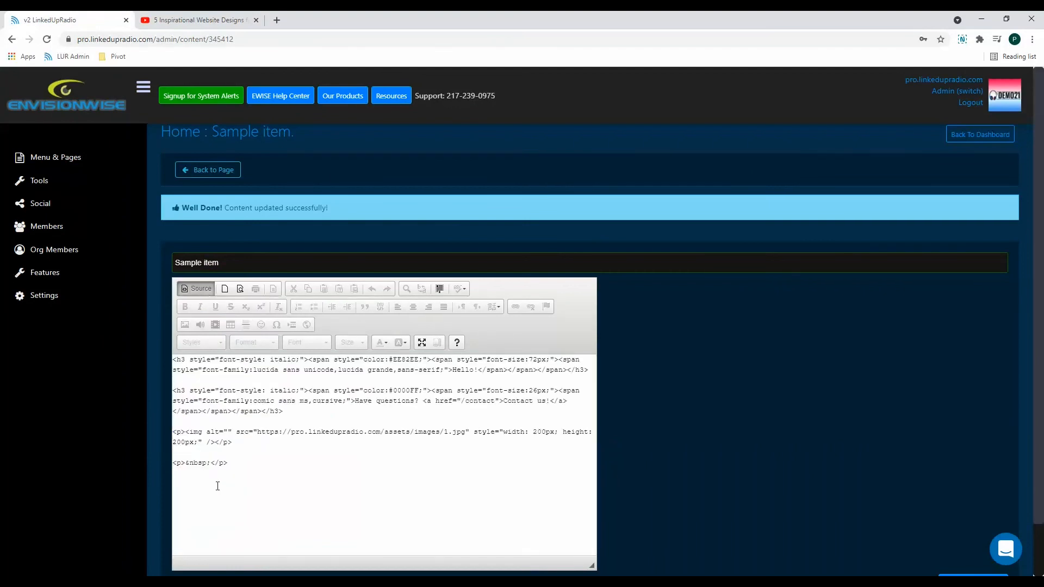
text(<iframe width="560" height="315" src="https://www.youtube.com/embed/slDybGJI1Ao" title="YouTube video player" frameborder="0" allow="accelerometer; autoplay; clipboard-write; encrypted-media; gyroscope; picture-in-picture" allowfullscreen></iframe>)
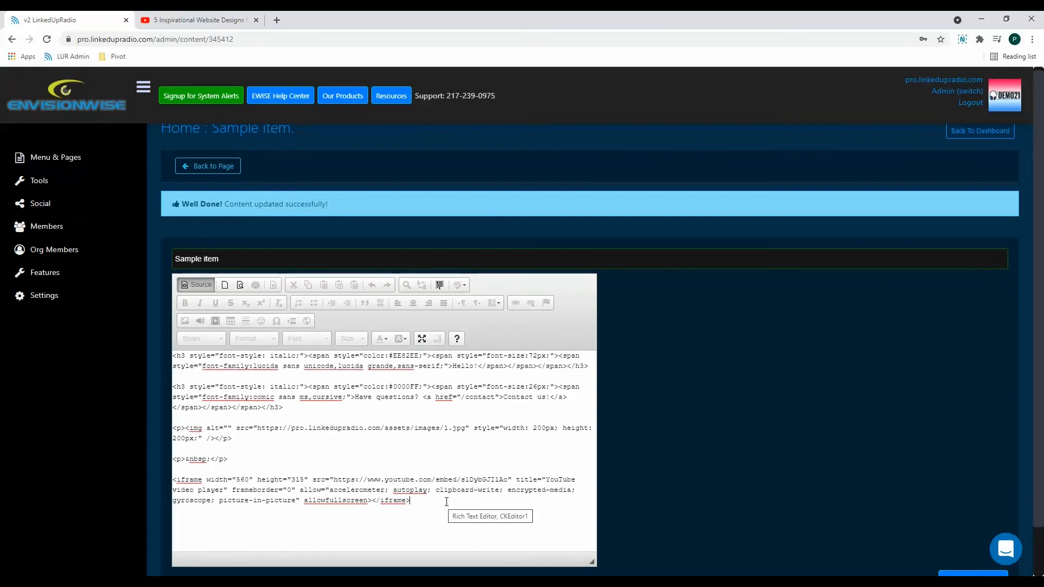
Set the iframe's width to 100% in the source code and save the changes
double_click(243, 480)
text(100%)
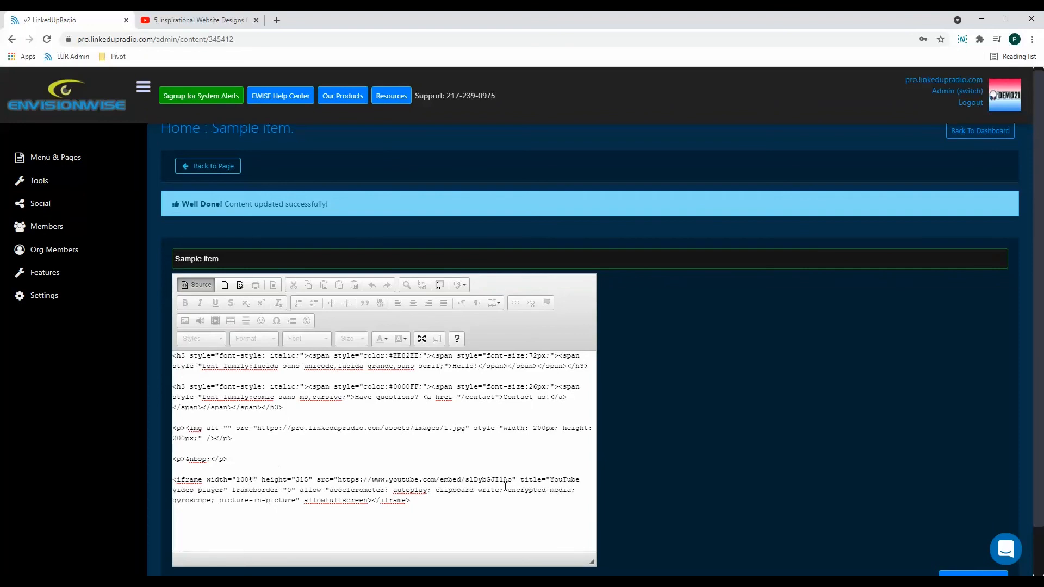
scroll(783, 494, down, 1)
click(973, 525)
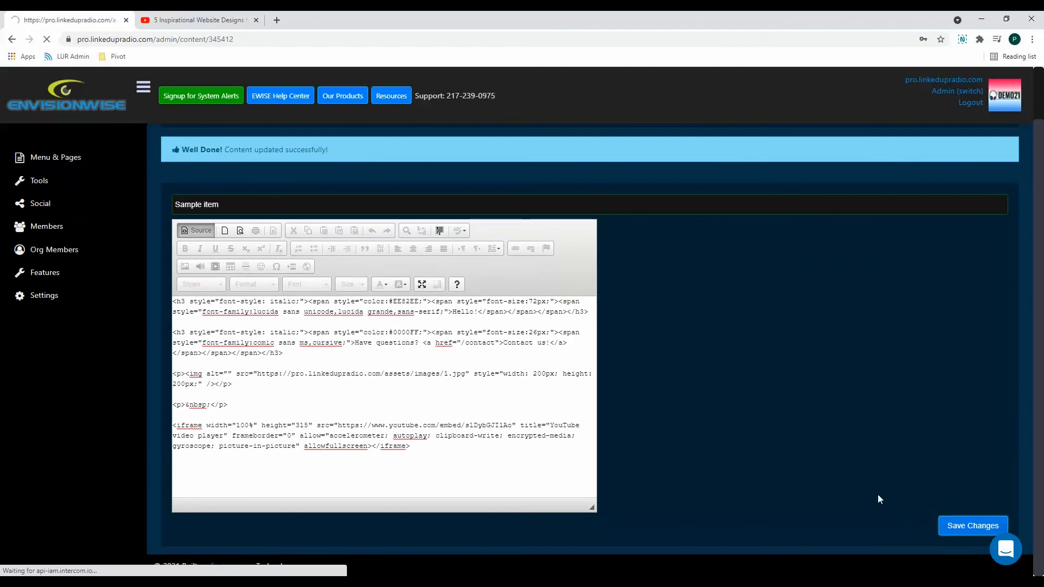
Review the saved Sample item in the editor and on the live station homepage, including the image and embedded video
scroll(428, 447, down, 4)
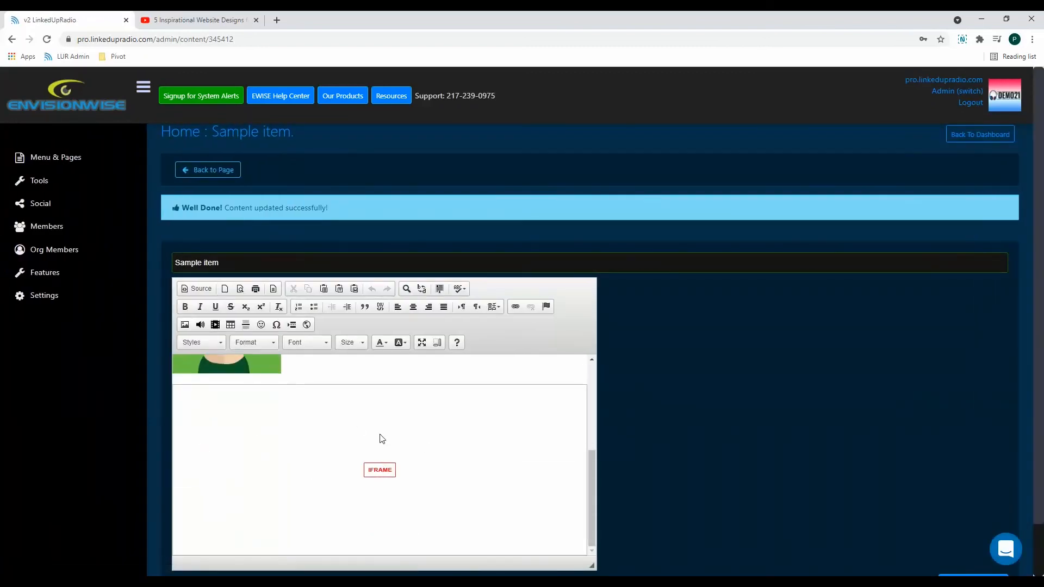
scroll(358, 389, up, 5)
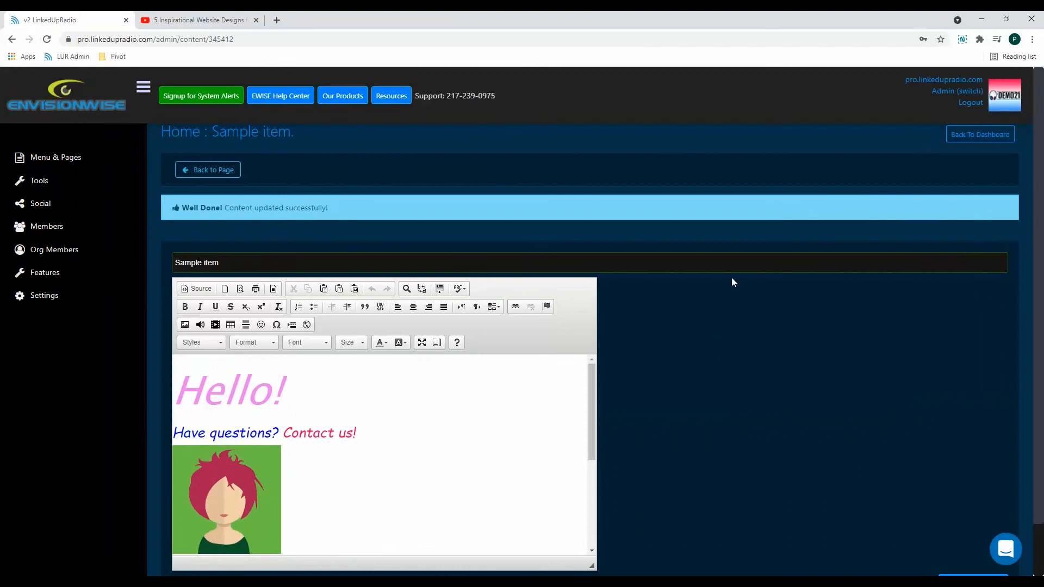
click(909, 80)
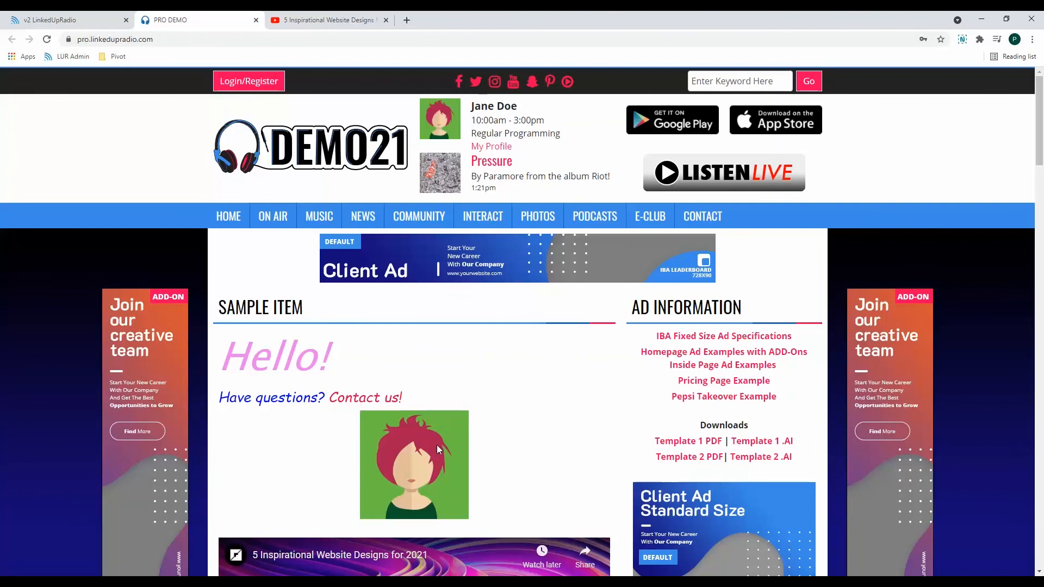
scroll(436, 445, down, 2)
scroll(603, 299, down, 2)
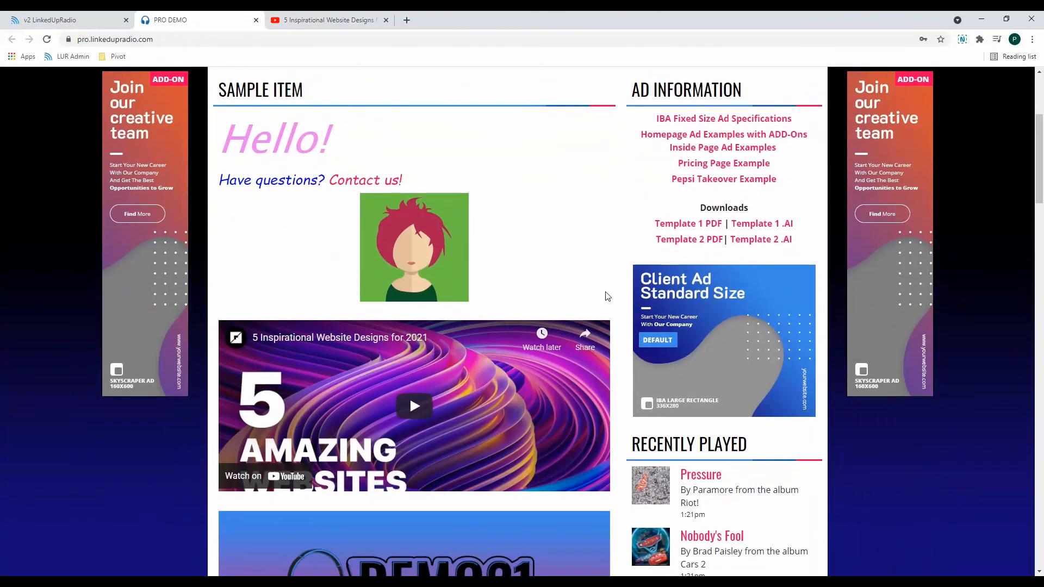
scroll(607, 297, up, 4)
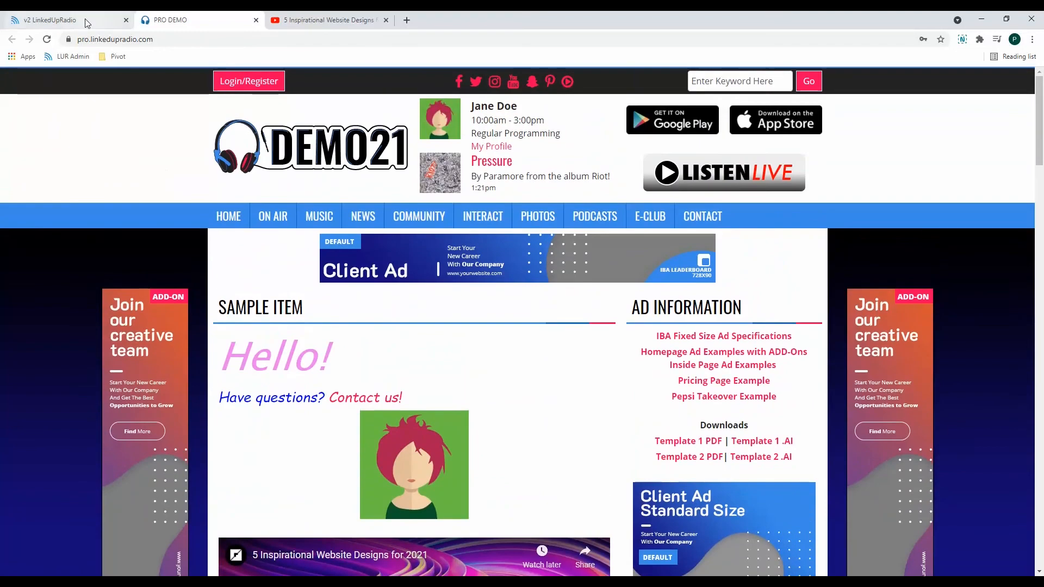
Return to the Sample item editing page in the site admin and open the support chat
click(85, 18)
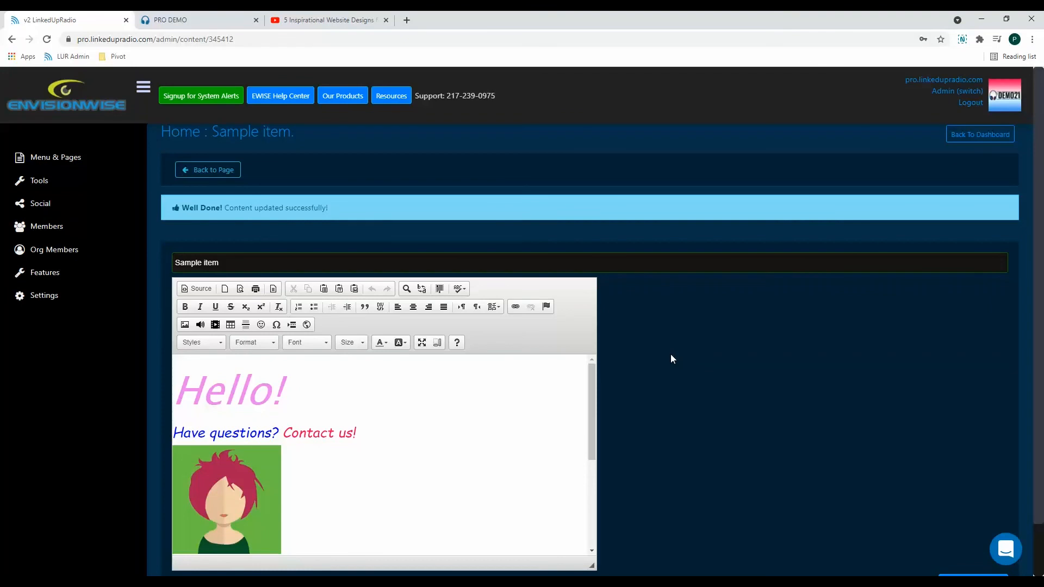
click(1006, 549)
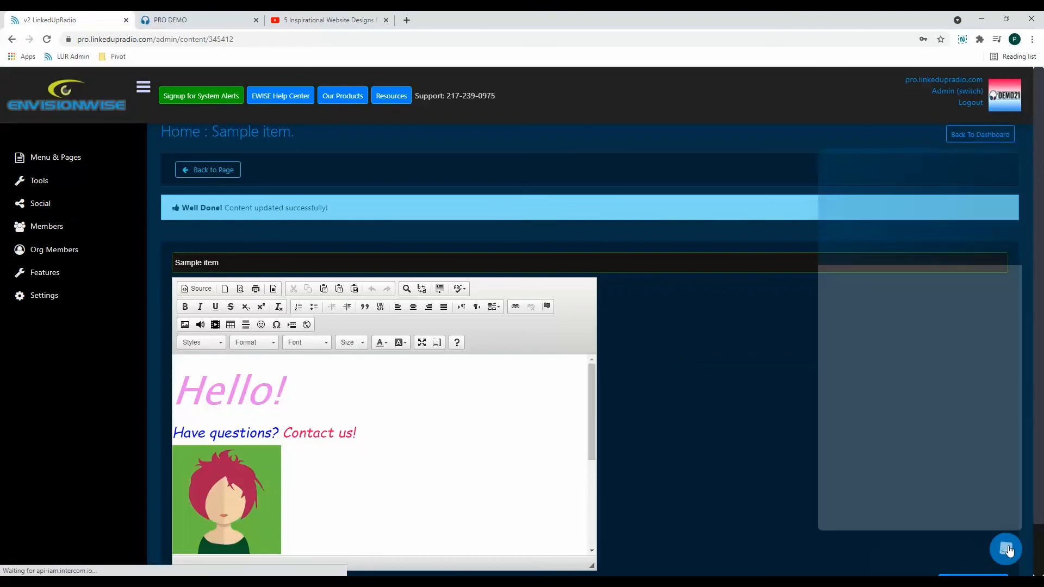